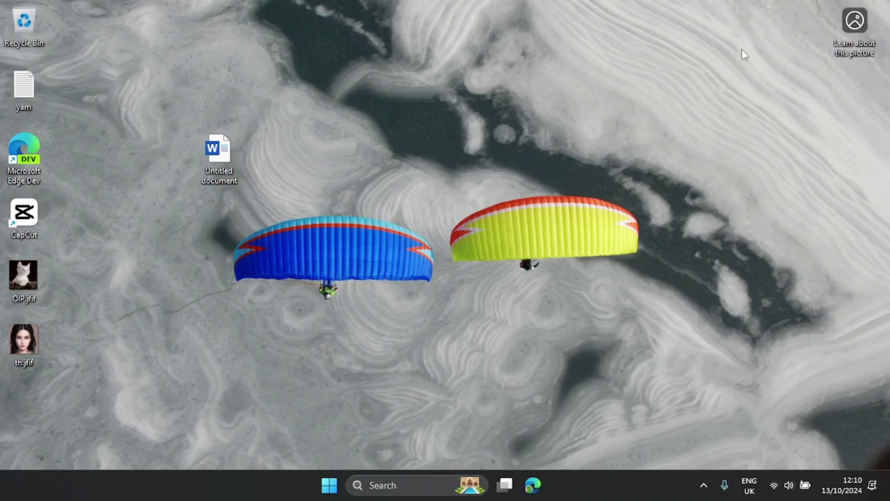
- Search the Start menu for 'services' and run the Services console as administrator
click(345, 490)
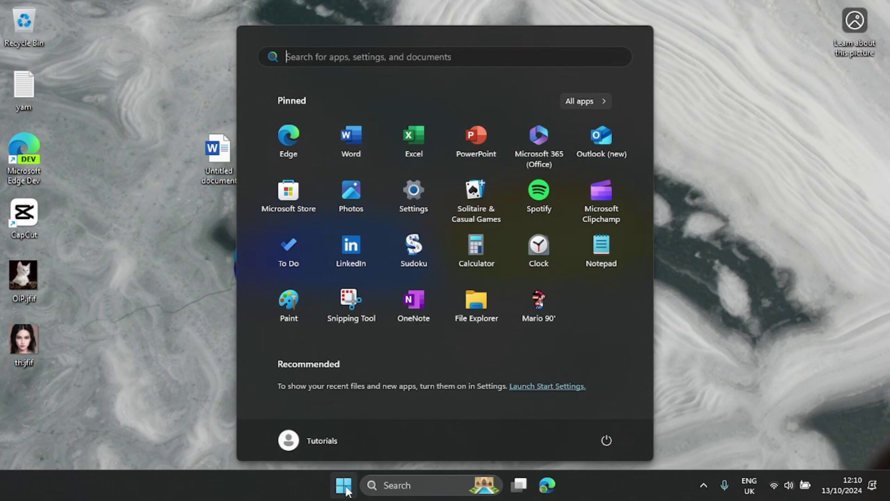
text(services)
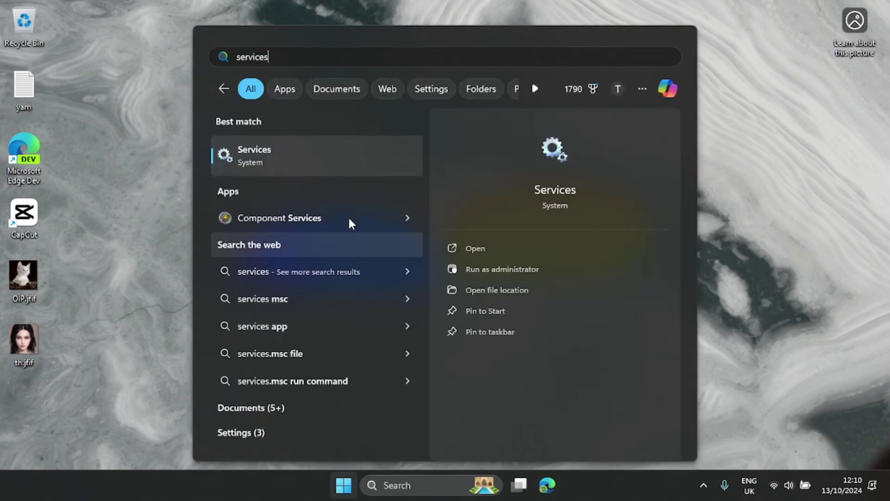
right_click(327, 169)
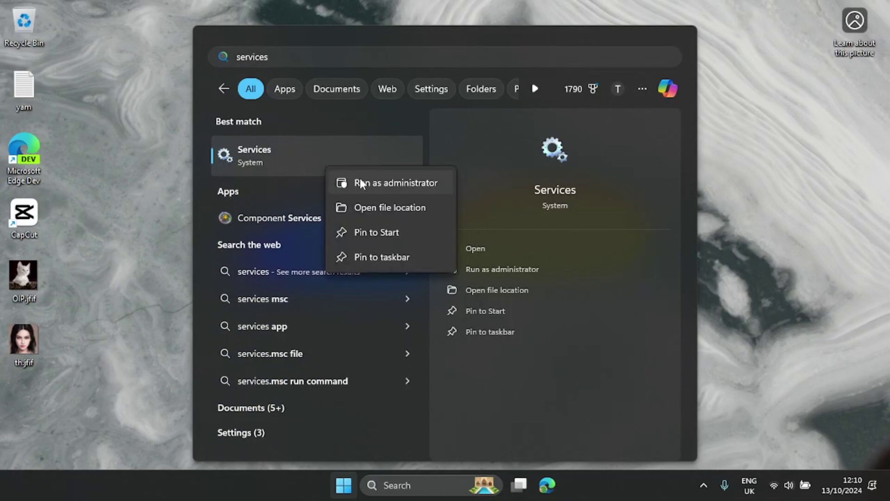
click(361, 184)
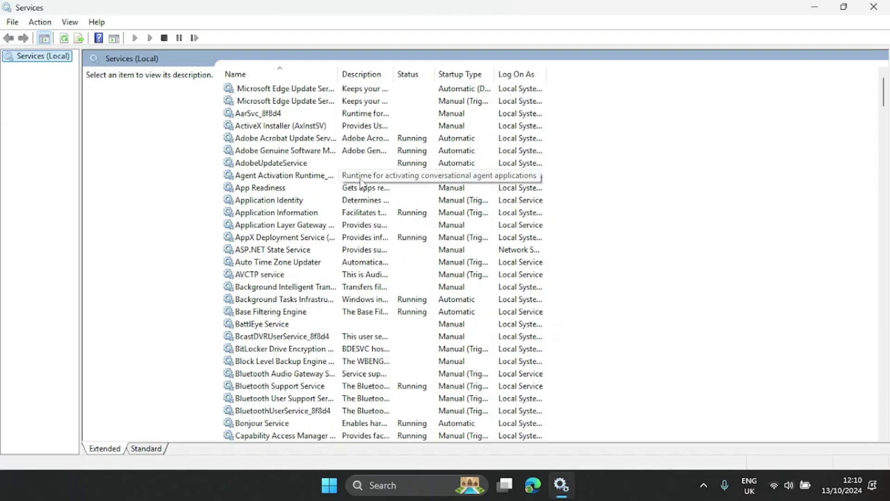
- Scroll down to BitLocker Drive Encryption Service and change its startup type to Disabled, applying with OK
click(303, 116)
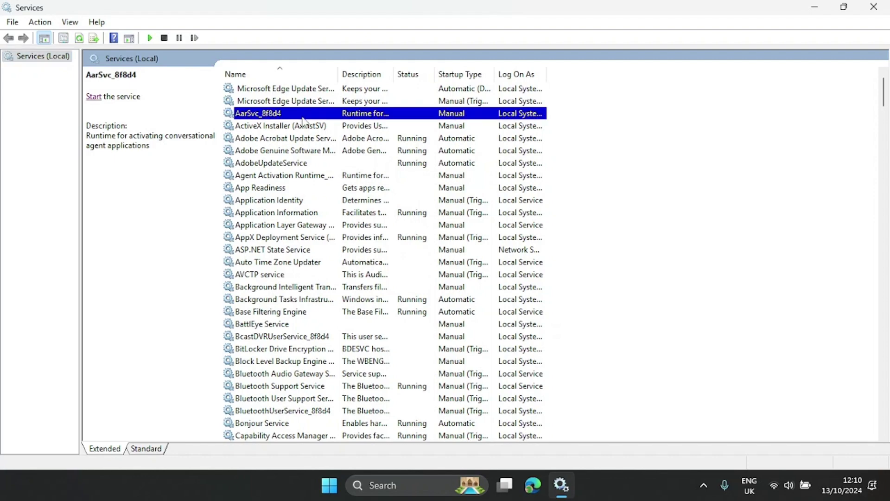
click(287, 162)
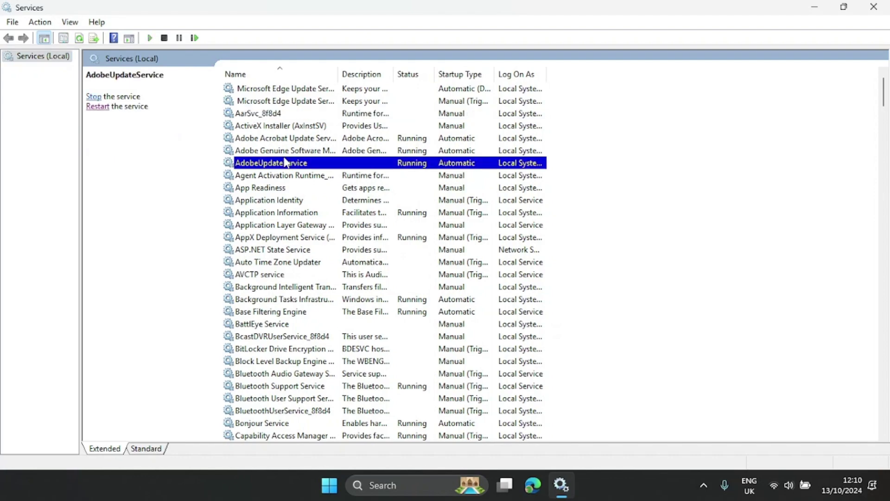
scroll(315, 269, down, 2)
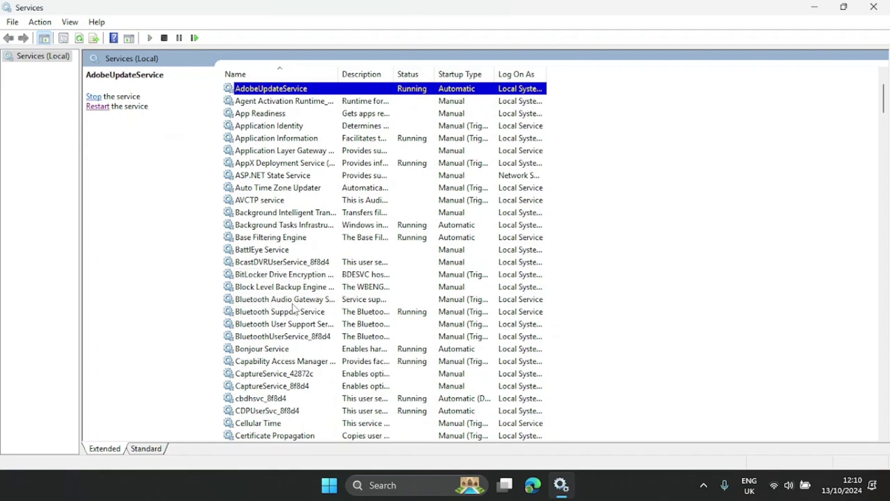
click(290, 274)
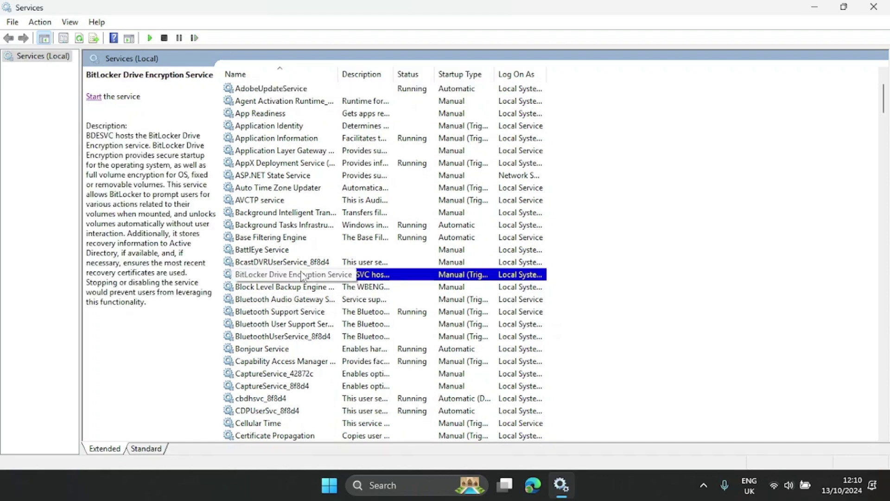
double_click(316, 275)
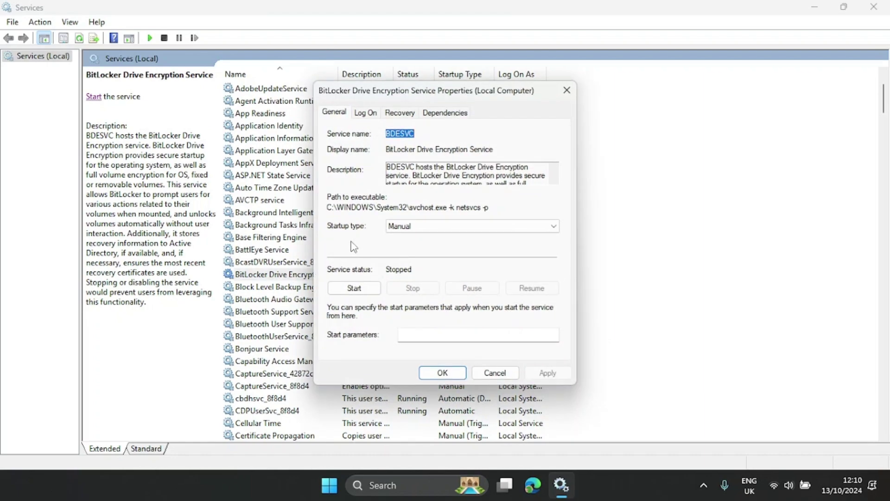
click(399, 227)
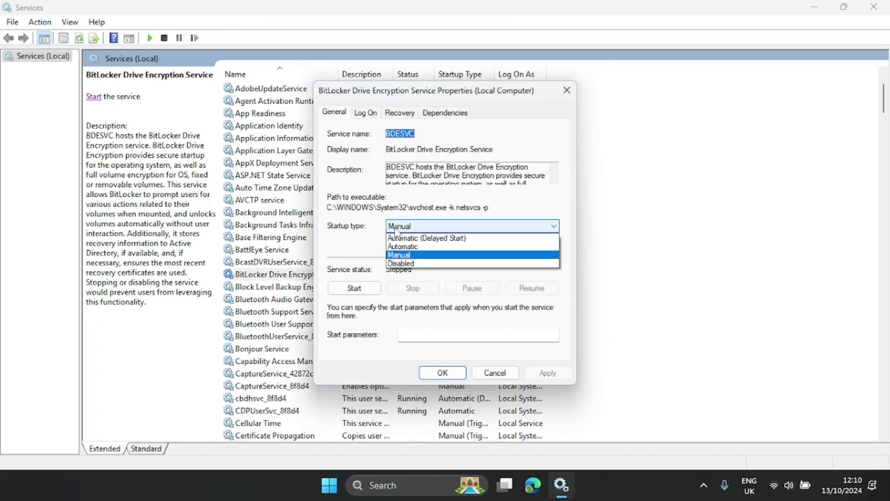
click(402, 264)
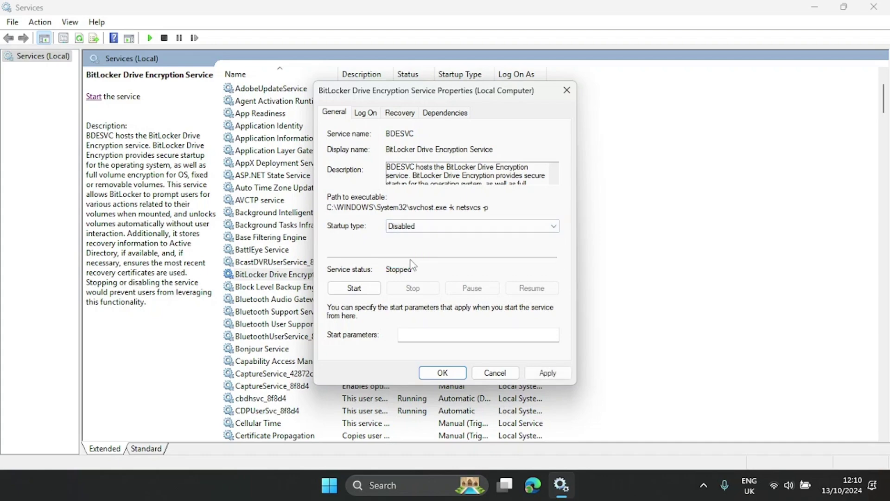
click(547, 373)
click(460, 372)
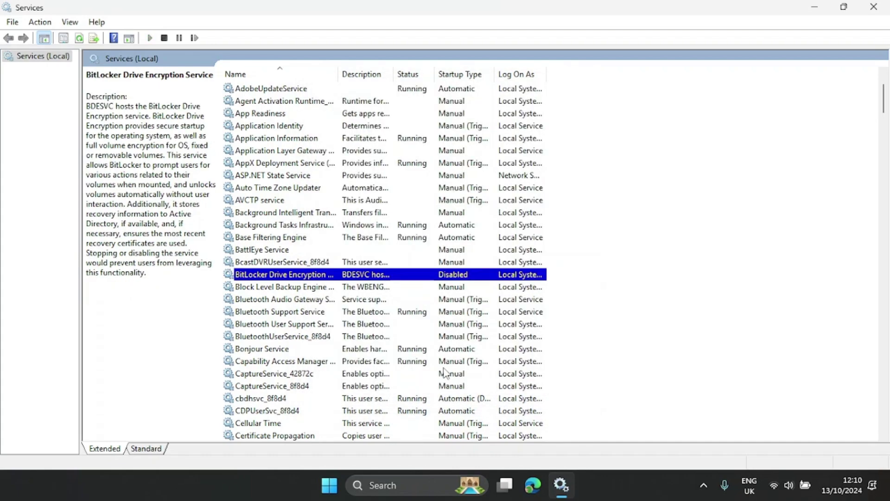
- Scroll the list past Bluetooth Support Service and select Connected User Experiences and Telemetry
click(389, 314)
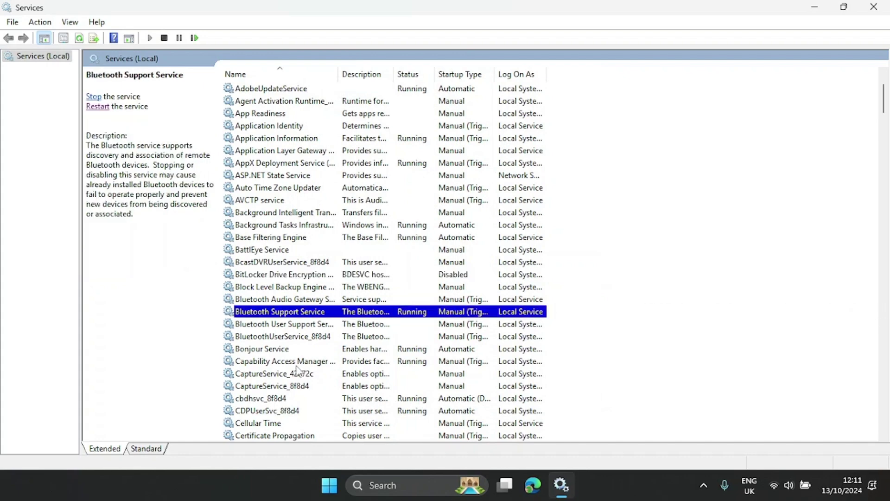
scroll(297, 370, down, 5)
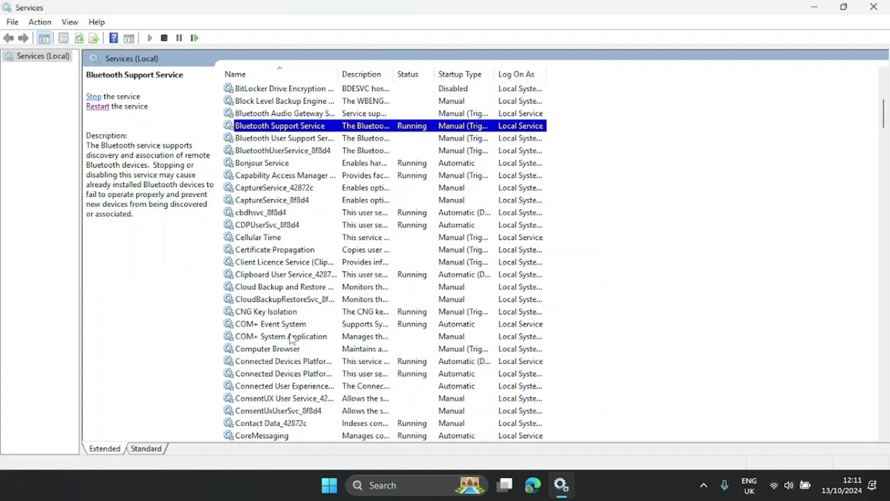
scroll(287, 374, down, 3)
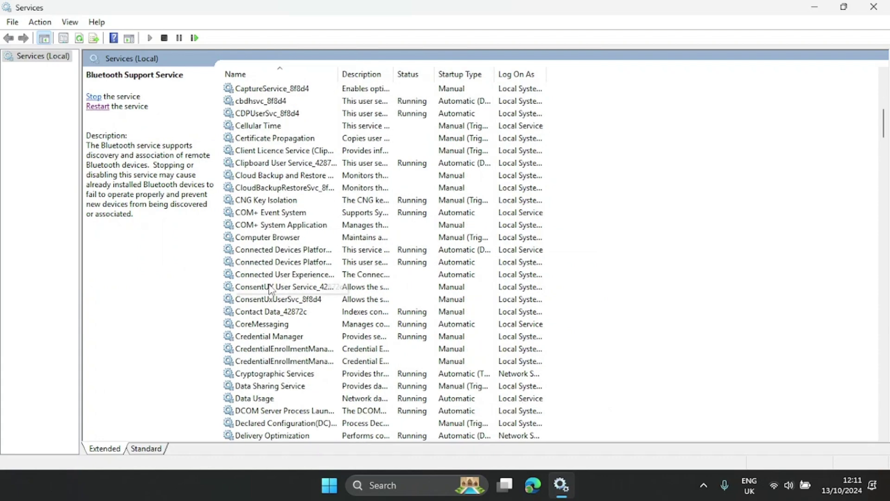
scroll(299, 154, up, 1)
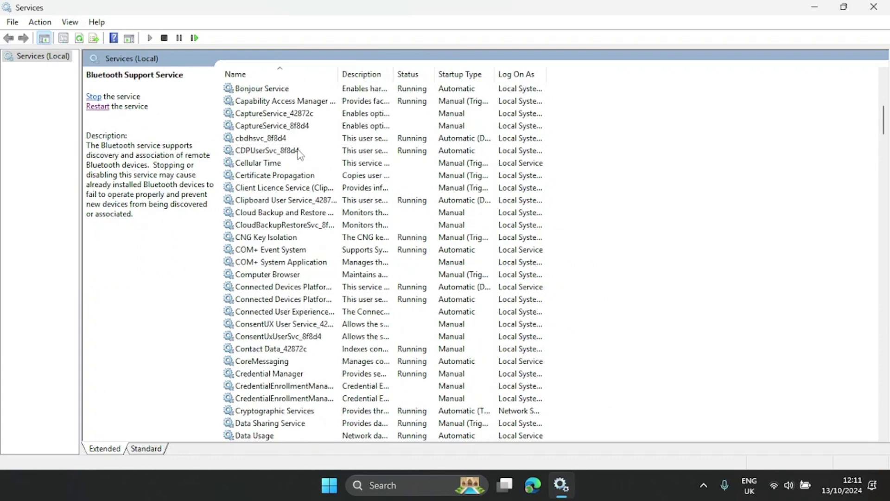
scroll(299, 155, up, 1)
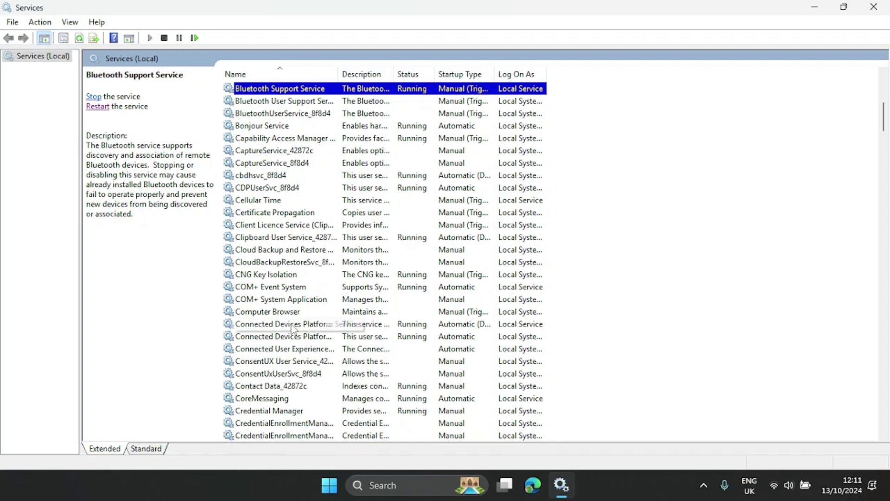
click(298, 349)
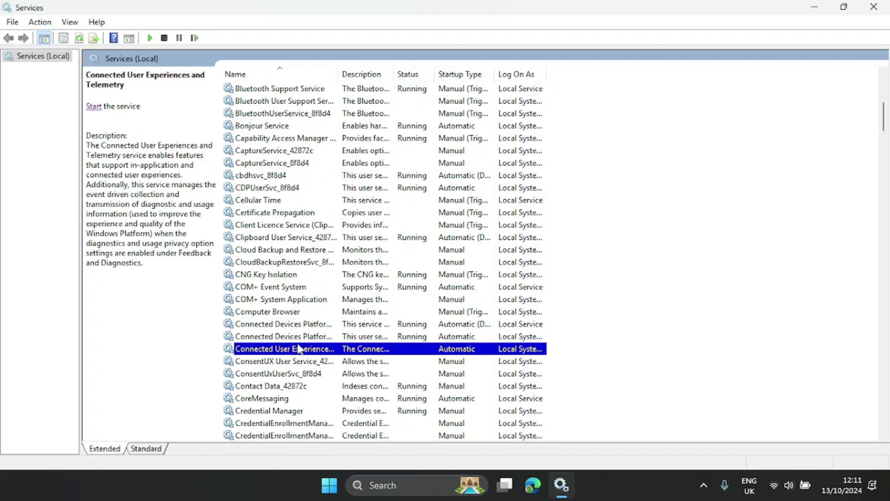
- Change the telemetry service's startup type to Disabled, then apply and confirm
double_click(329, 352)
click(420, 226)
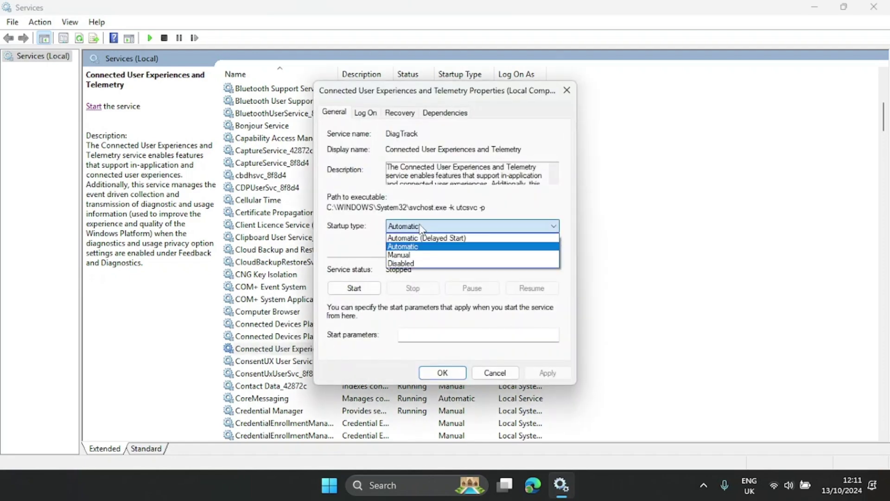
click(444, 263)
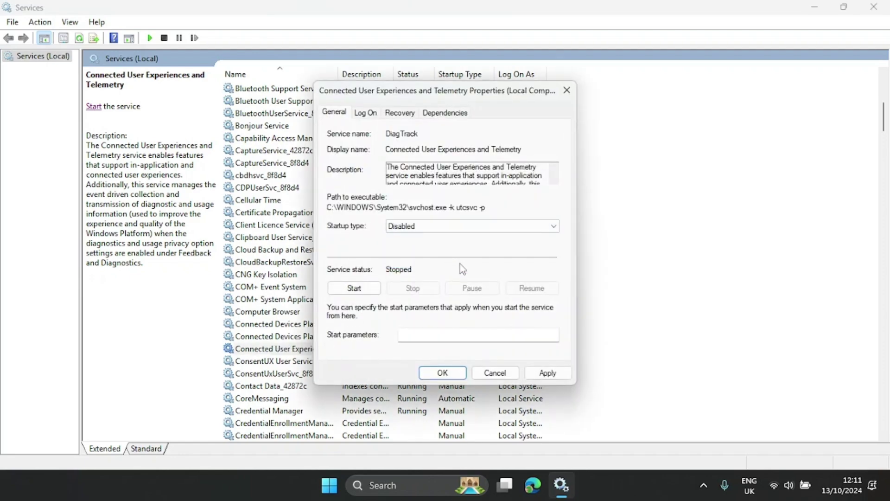
click(547, 373)
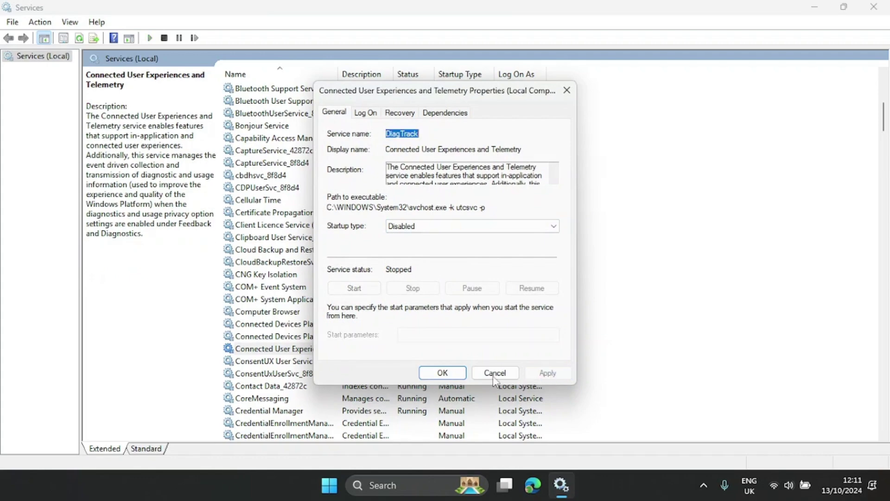
click(442, 379)
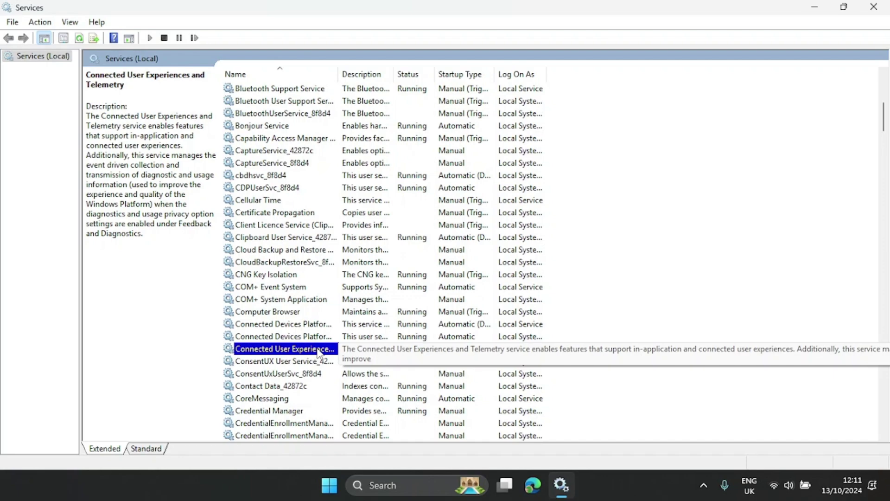
scroll(323, 283, up, 2)
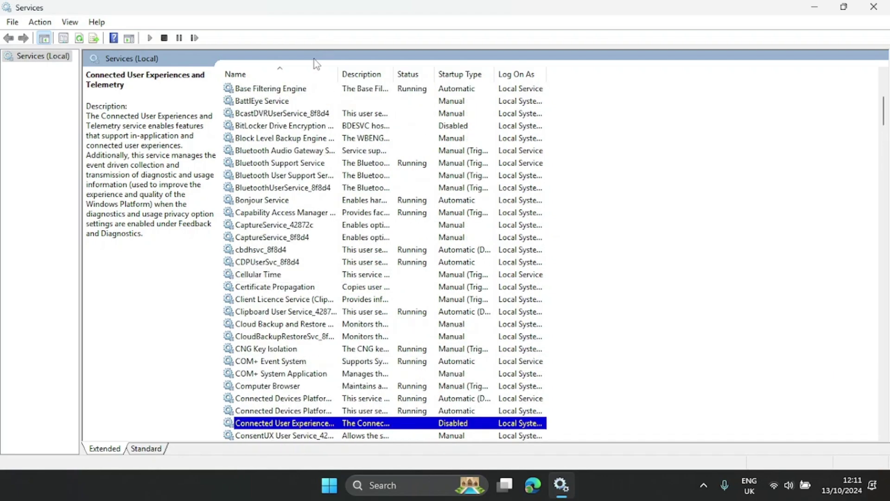
- Scroll past Bluetooth, Computer Browser and ConsentUxUserSvc to select Diagnostic Execution Service
click(319, 126)
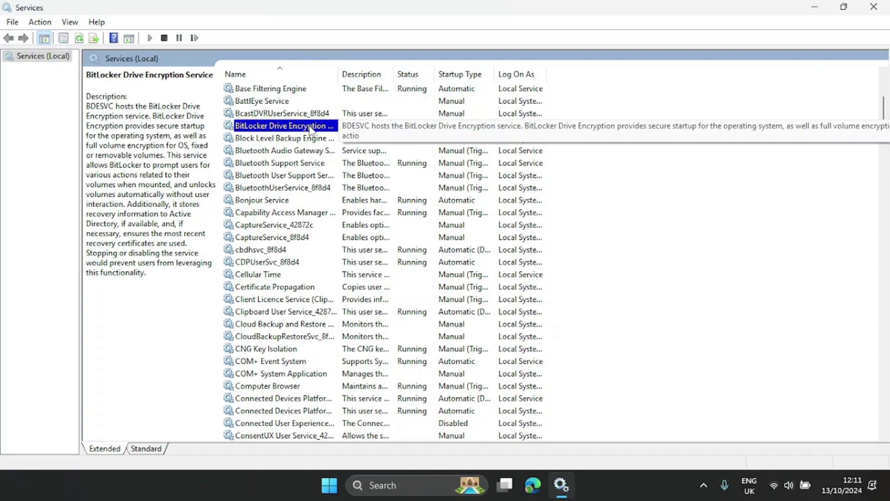
click(311, 164)
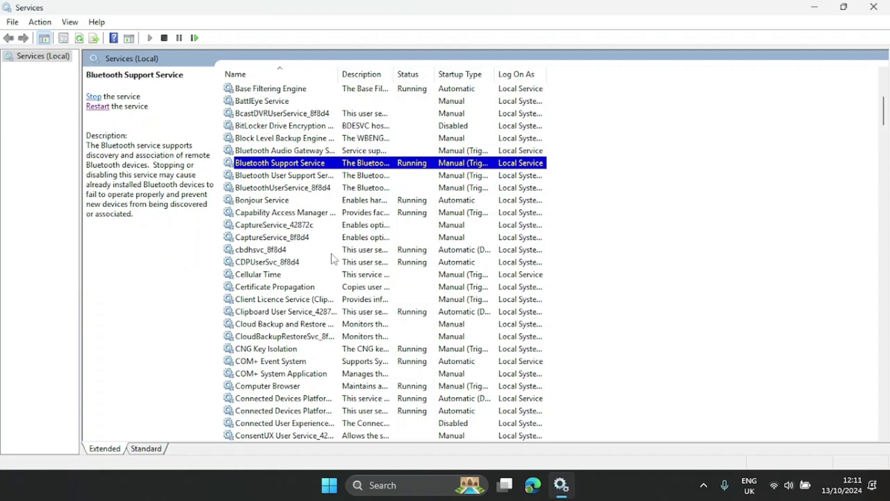
scroll(333, 259, down, 3)
click(324, 275)
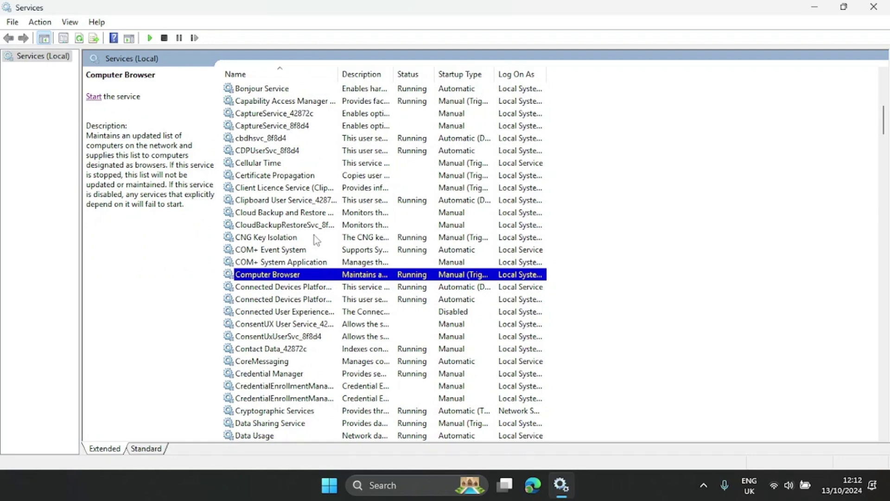
scroll(313, 235, down, 2)
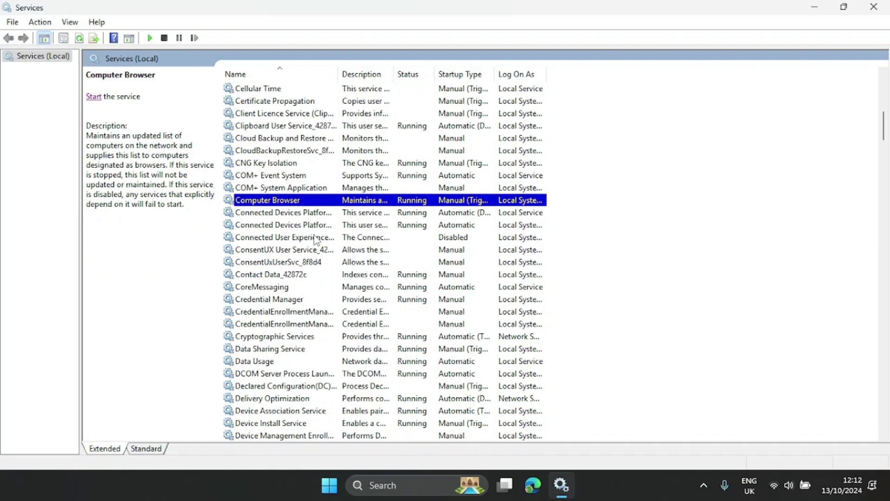
click(300, 263)
scroll(299, 266, down, 3)
scroll(297, 265, down, 2)
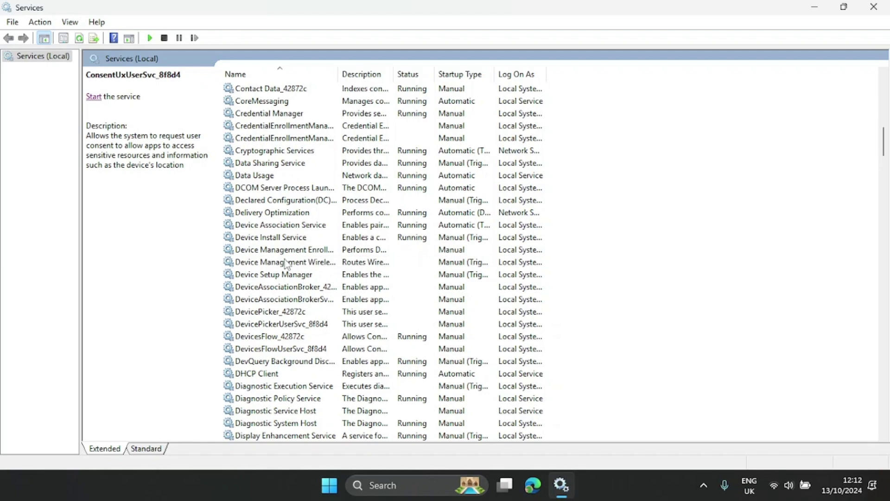
scroll(286, 263, down, 2)
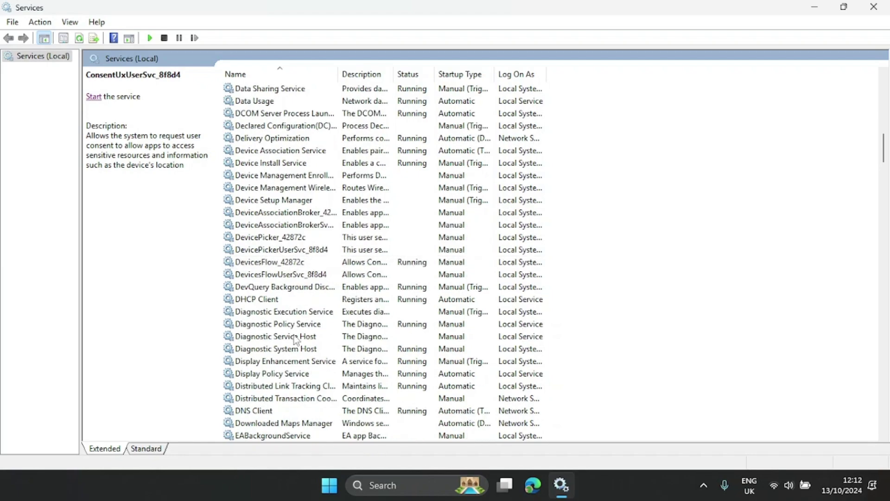
click(287, 315)
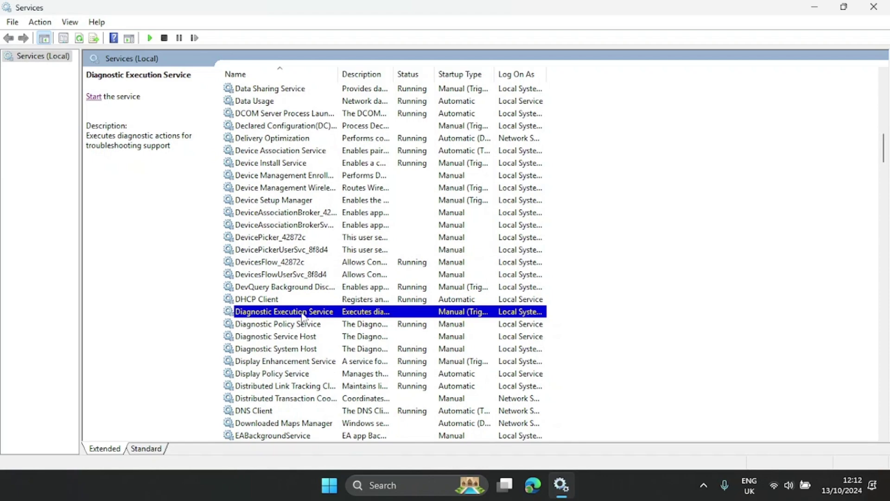
- Change Diagnostic Execution Service's startup type to Disabled, then apply and confirm
double_click(302, 316)
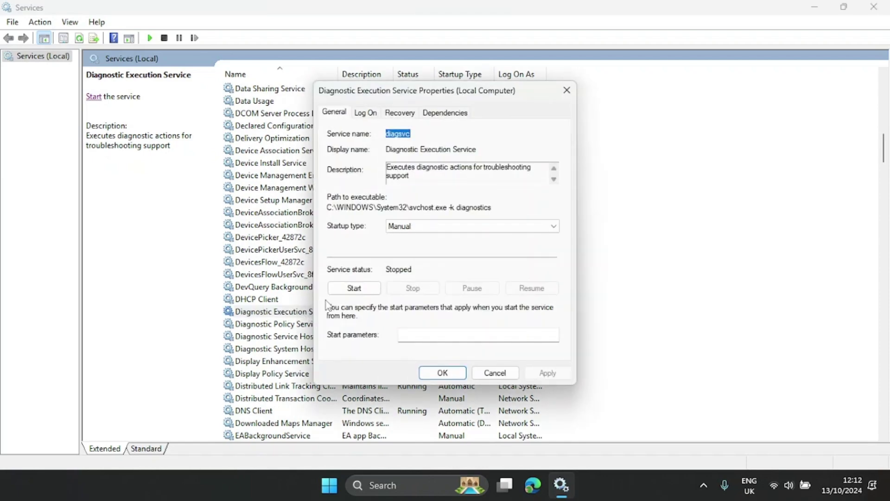
click(404, 234)
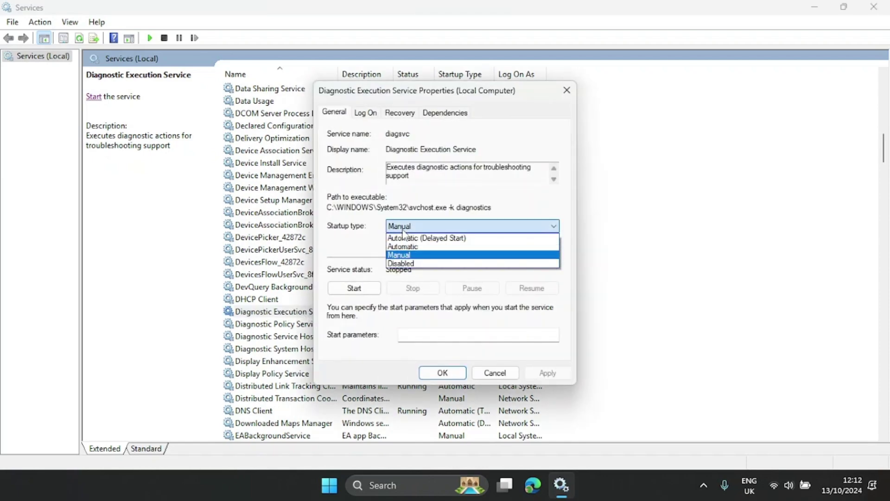
click(428, 264)
key(Down)
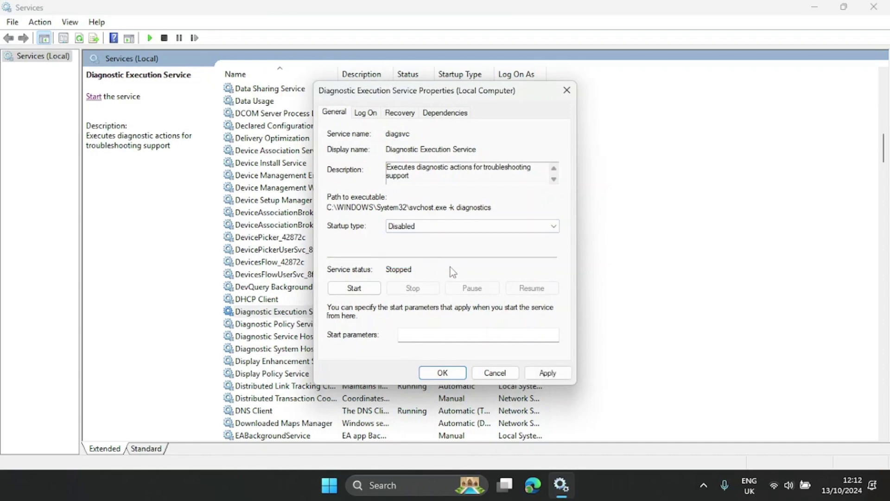
click(548, 374)
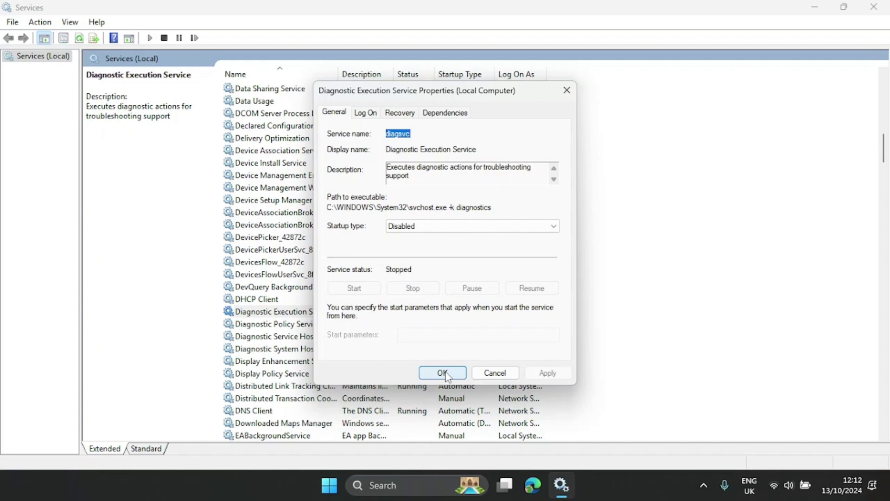
click(443, 373)
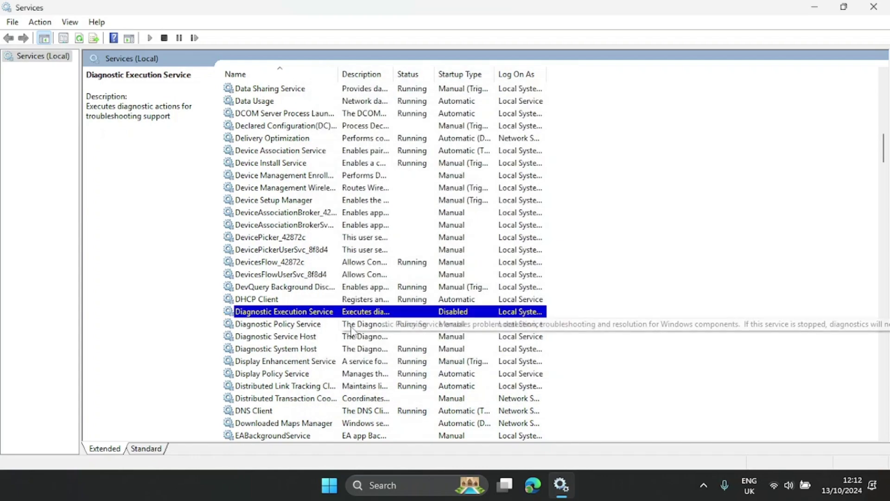
- Read the descriptions of Diagnostic Policy Service, Diagnostic Service Host and Diagnostic System Host
click(307, 327)
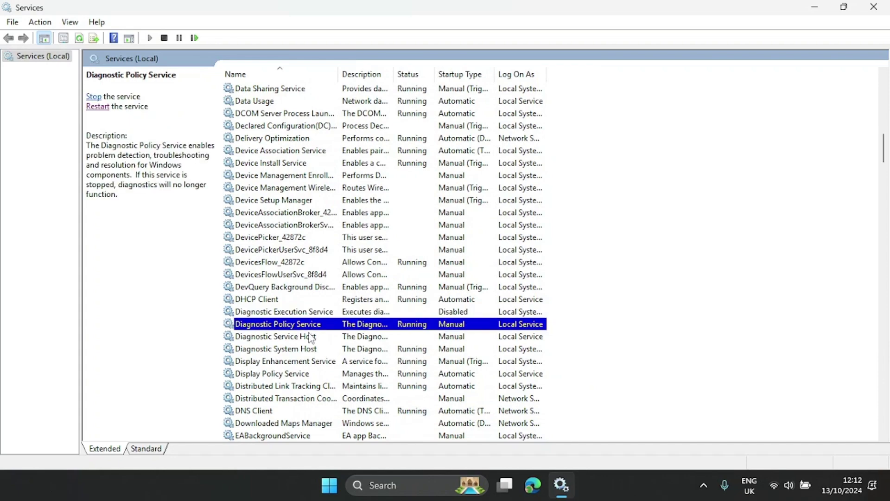
click(312, 341)
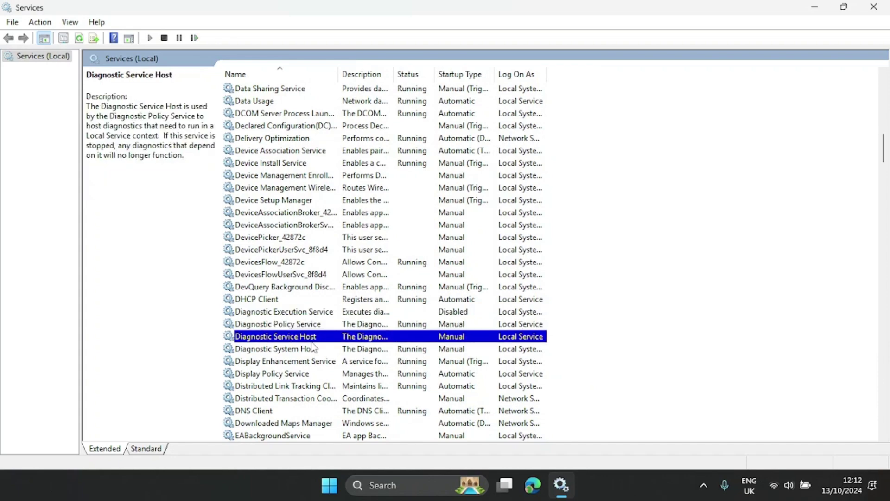
click(313, 349)
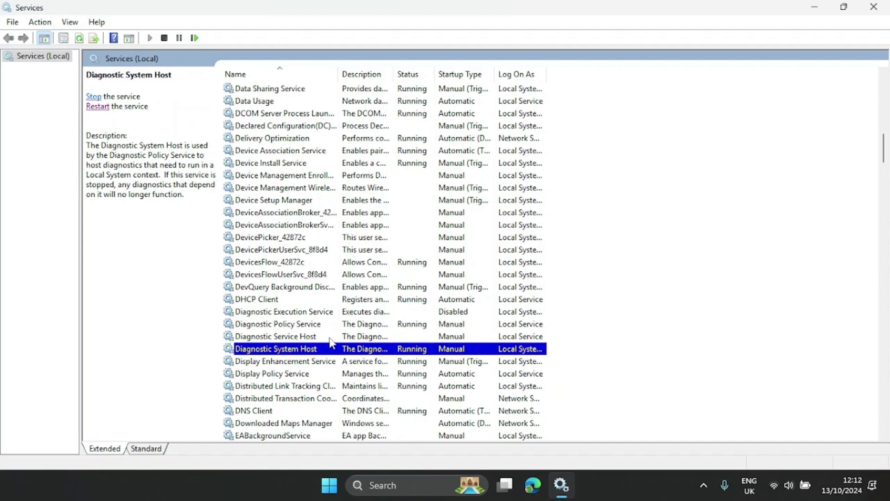
click(330, 338)
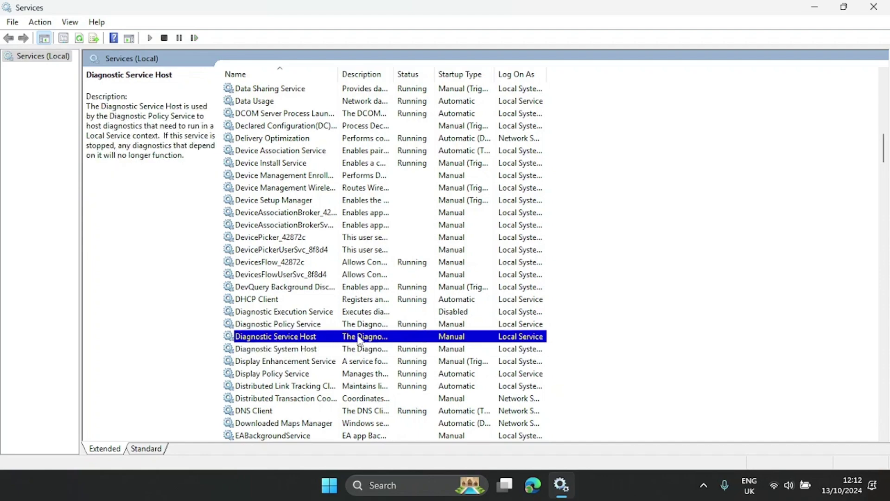
- Stop the running Diagnostic Policy Service from its properties, keeping Manual startup
double_click(388, 325)
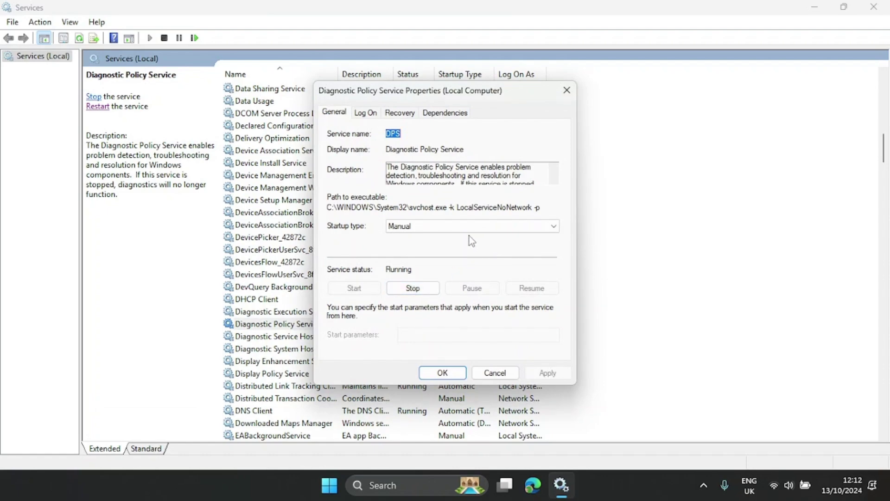
click(413, 288)
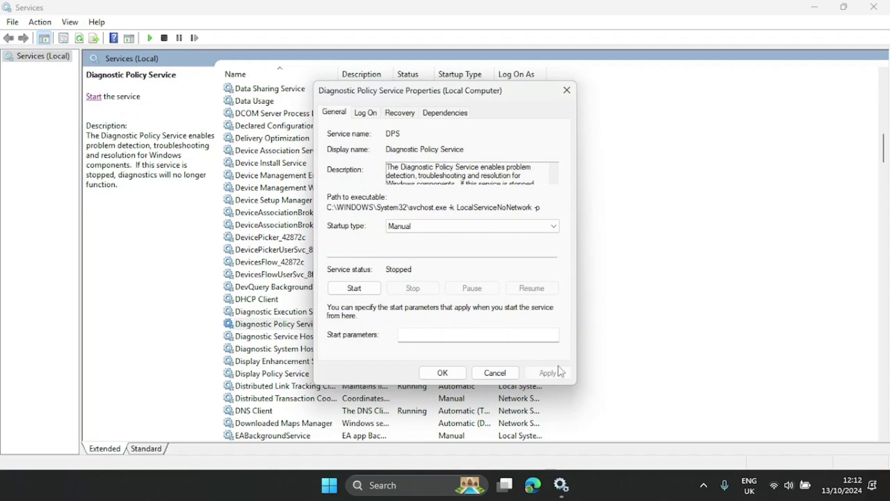
click(460, 372)
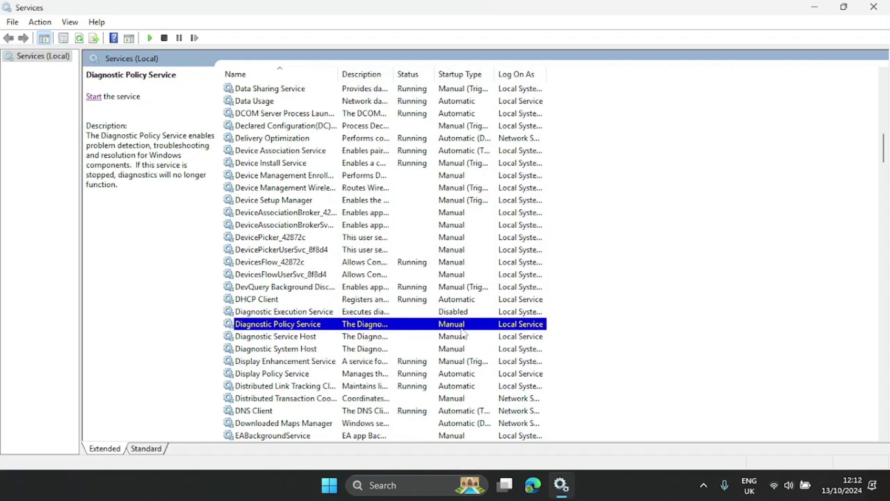
- Scroll past Display Enhancement Service and Distributed Transaction Coordinator down to Geolocation Service
scroll(462, 330, down, 1)
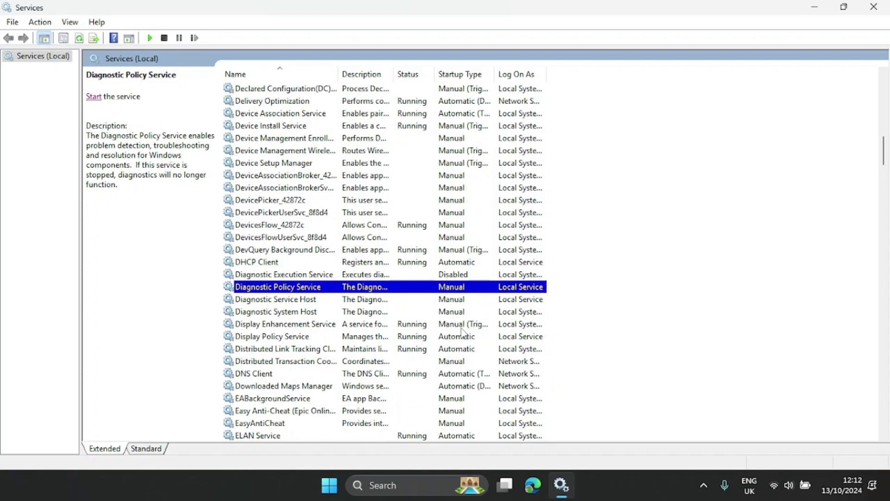
click(419, 326)
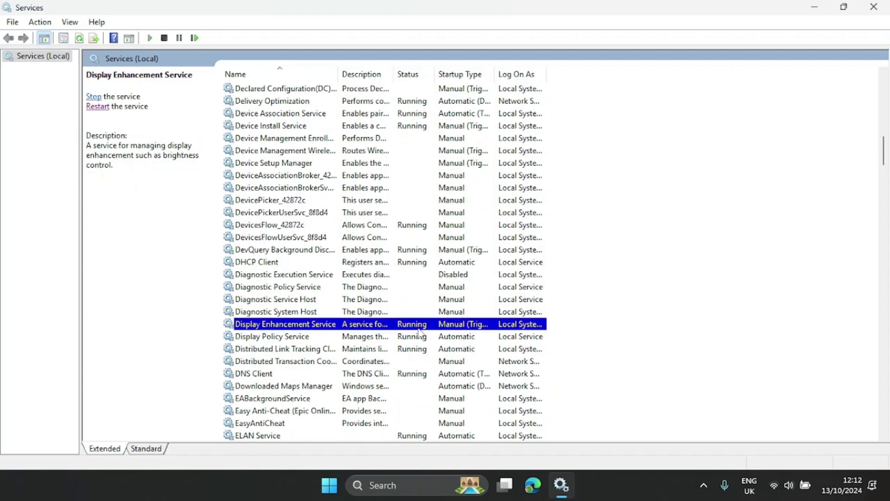
click(373, 362)
scroll(371, 366, down, 4)
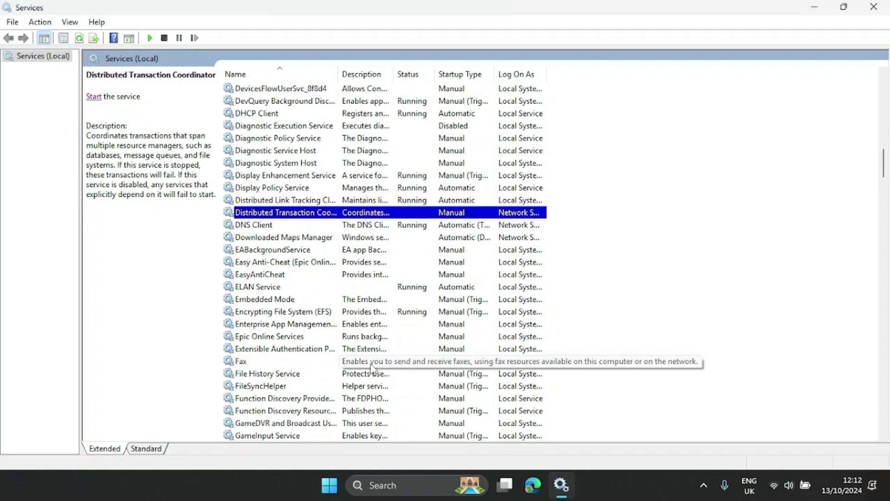
scroll(371, 366, down, 3)
scroll(371, 367, down, 4)
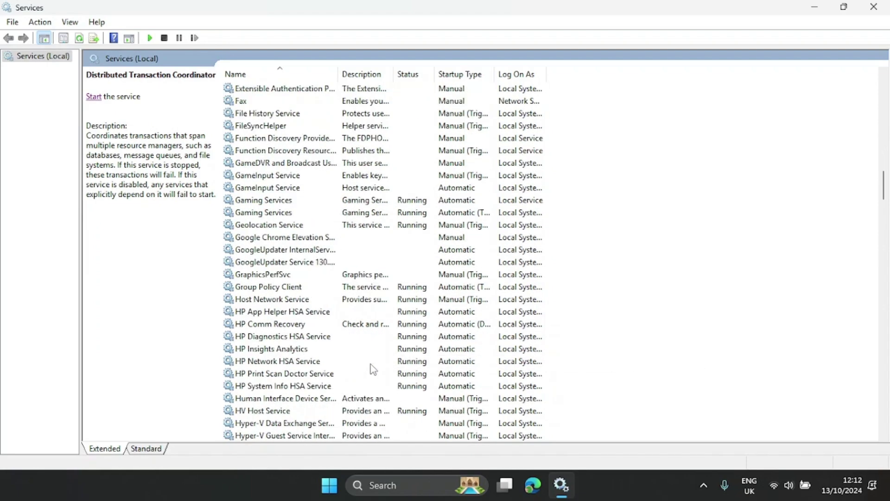
scroll(308, 265, up, 1)
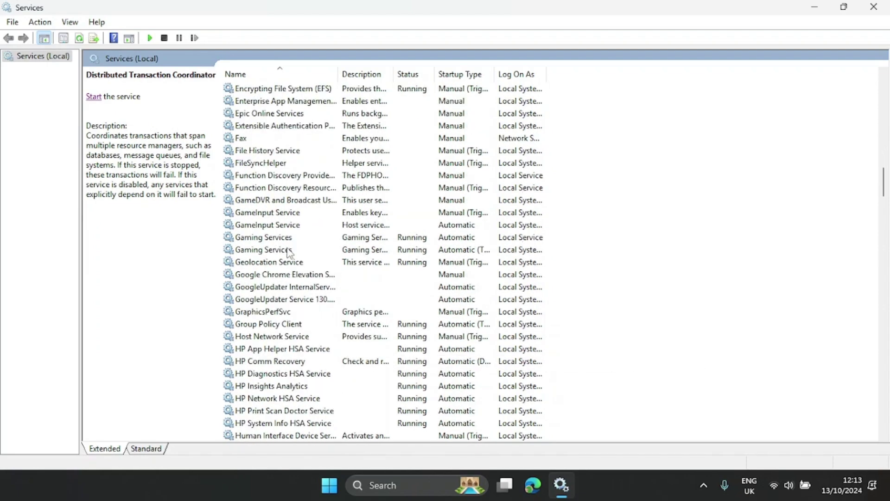
- Stop the Geolocation Service, leaving its startup type at Manual
double_click(311, 262)
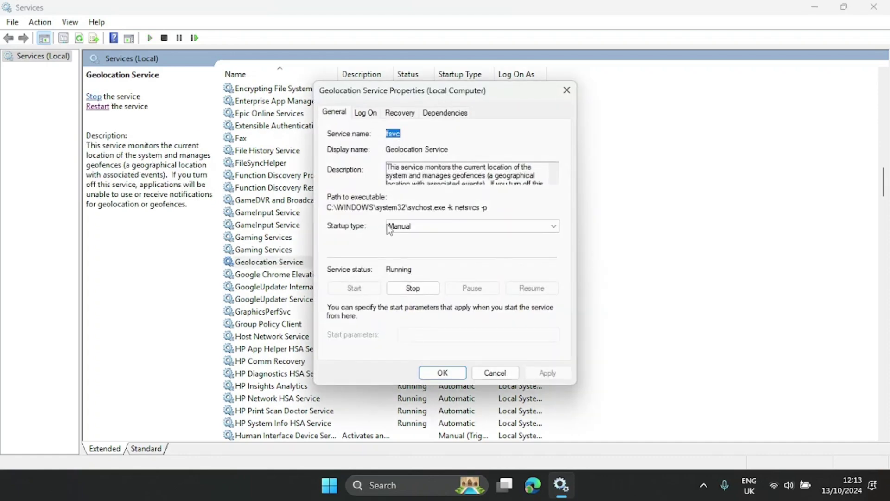
click(399, 228)
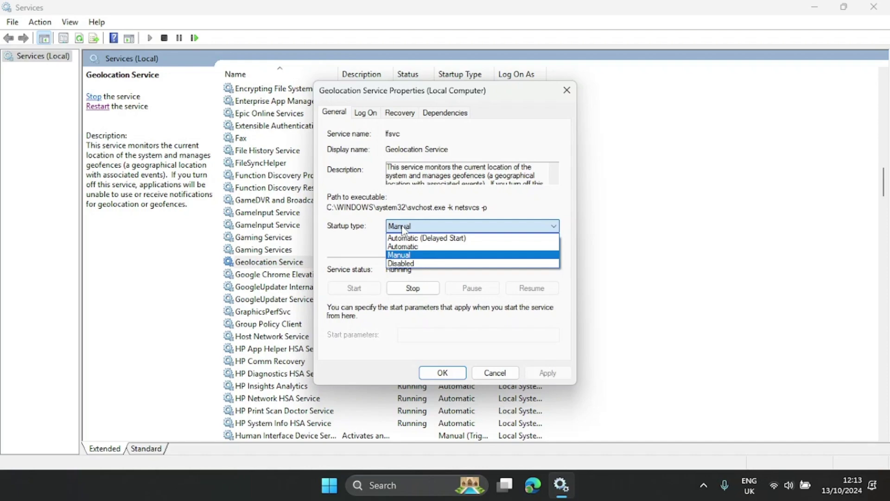
click(412, 257)
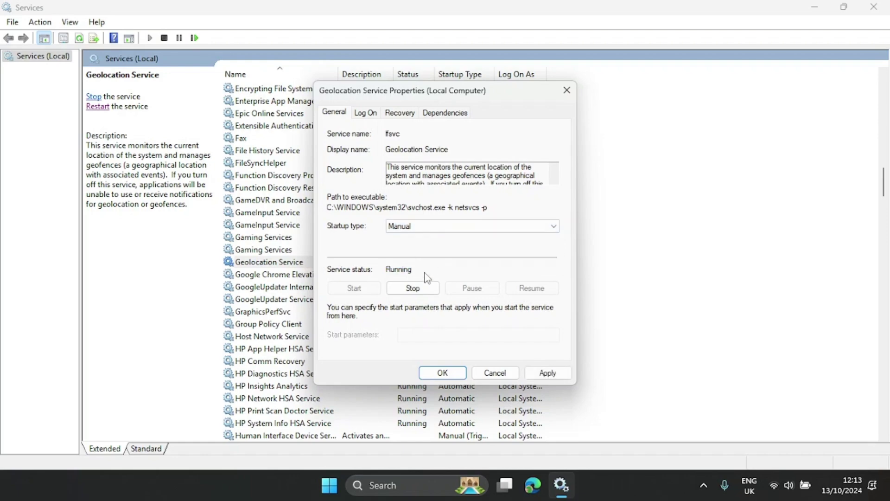
click(541, 378)
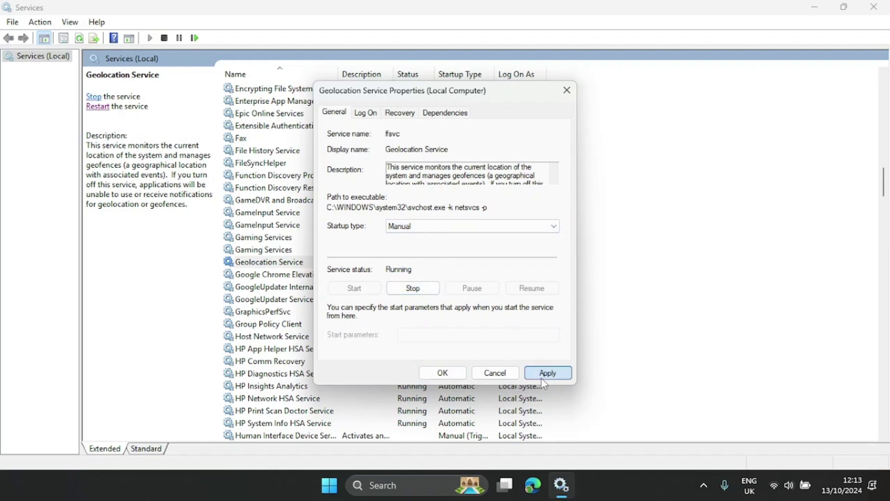
click(417, 289)
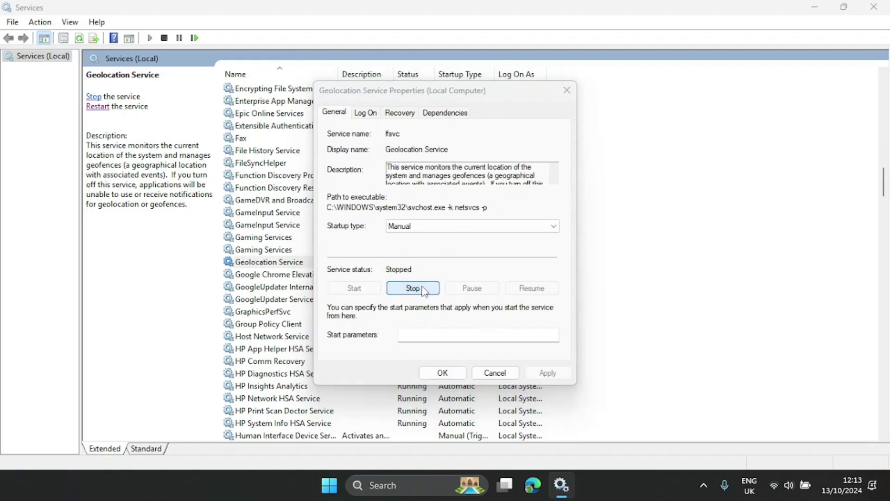
click(454, 372)
click(387, 324)
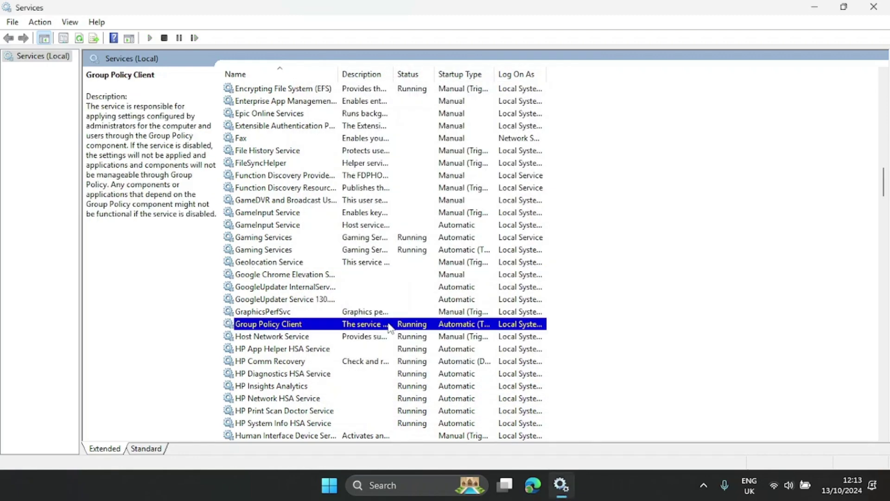
- Scroll down the services list and select Netlogon
scroll(382, 305, down, 1)
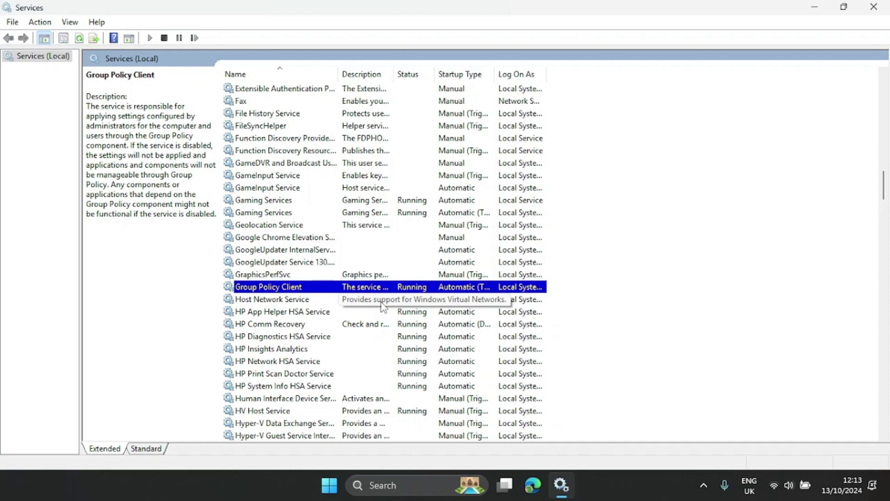
scroll(381, 306, down, 3)
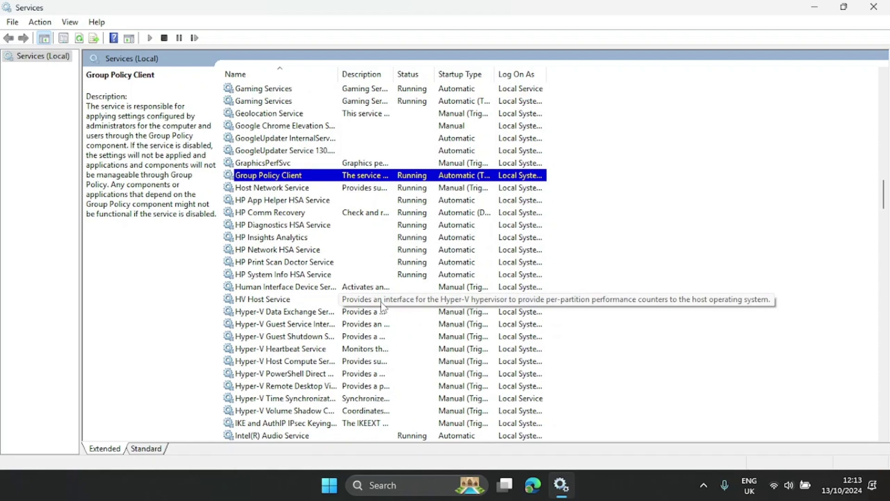
scroll(382, 306, down, 2)
scroll(310, 307, down, 7)
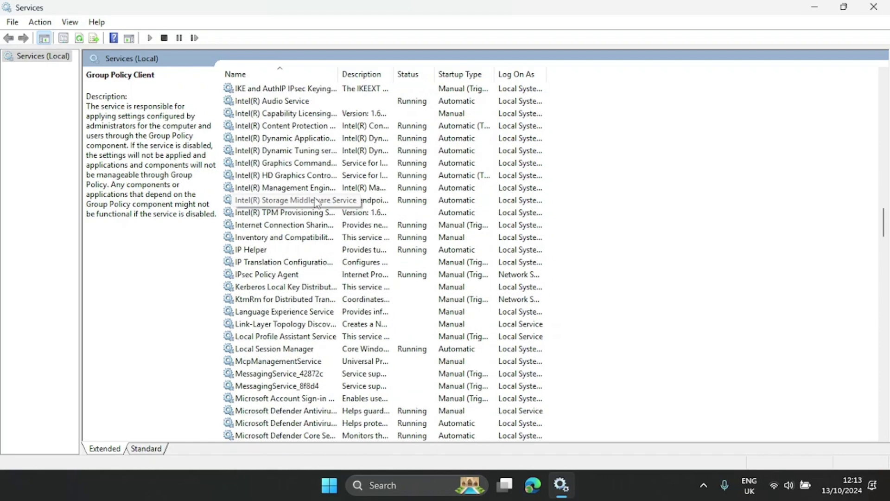
scroll(310, 307, down, 8)
scroll(310, 307, down, 3)
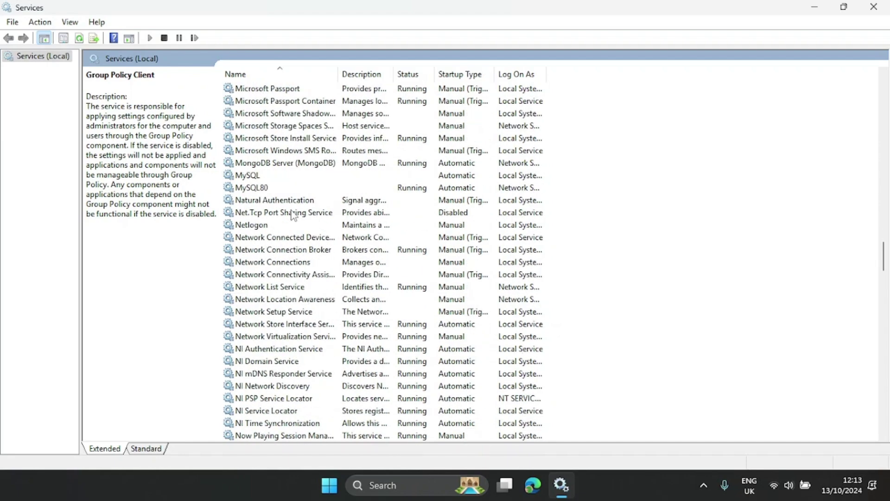
click(286, 226)
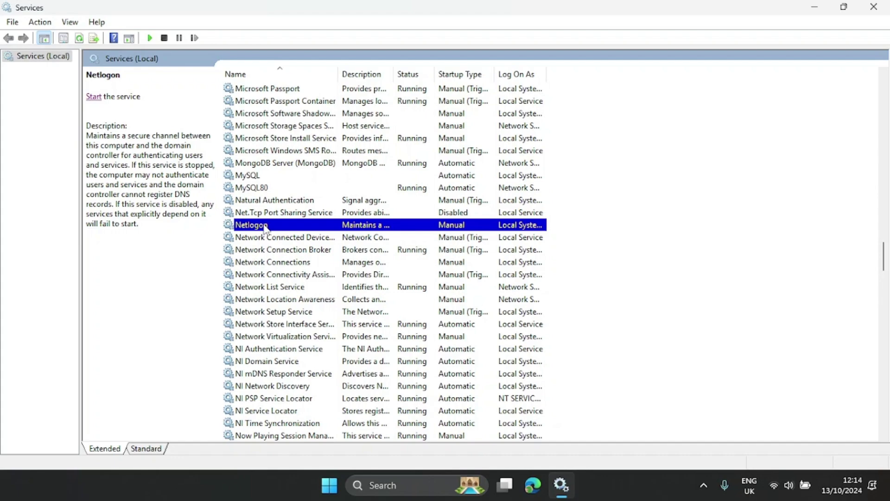
- Change Netlogon's startup type to Disabled, then apply and confirm
double_click(265, 226)
click(438, 225)
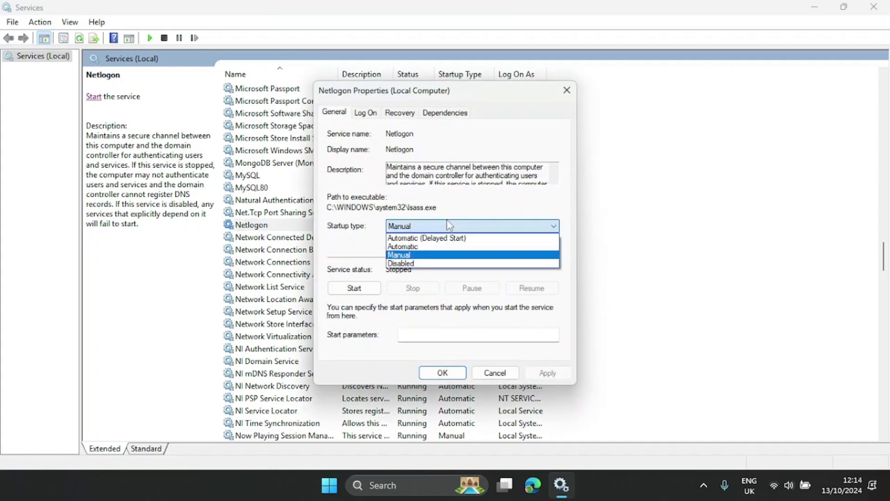
click(454, 264)
click(552, 374)
click(442, 372)
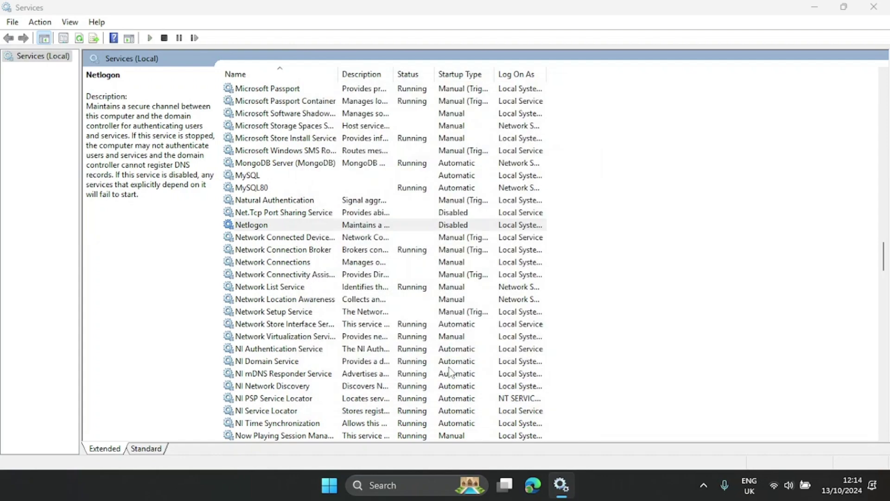
scroll(450, 372, down, 2)
- Scroll past the Network services and switch Parental Controls (WpcMonSvc) startup to Disabled, applying with OK
click(401, 188)
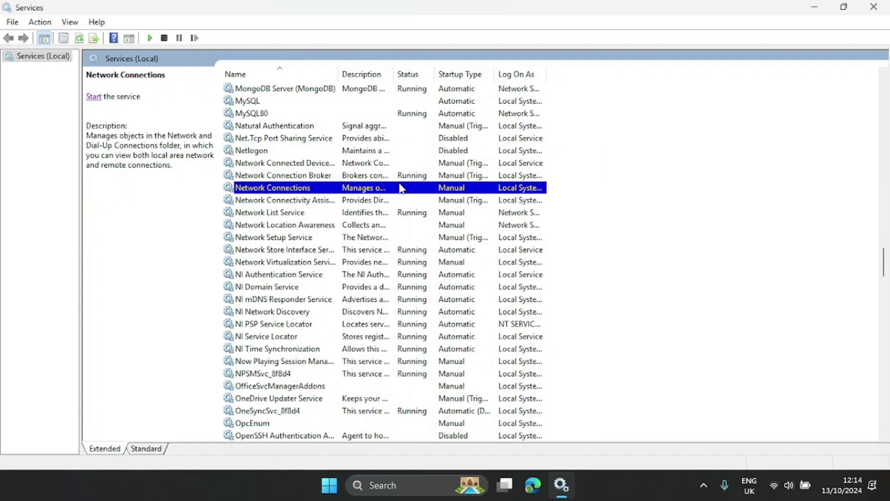
click(324, 212)
scroll(324, 211, down, 5)
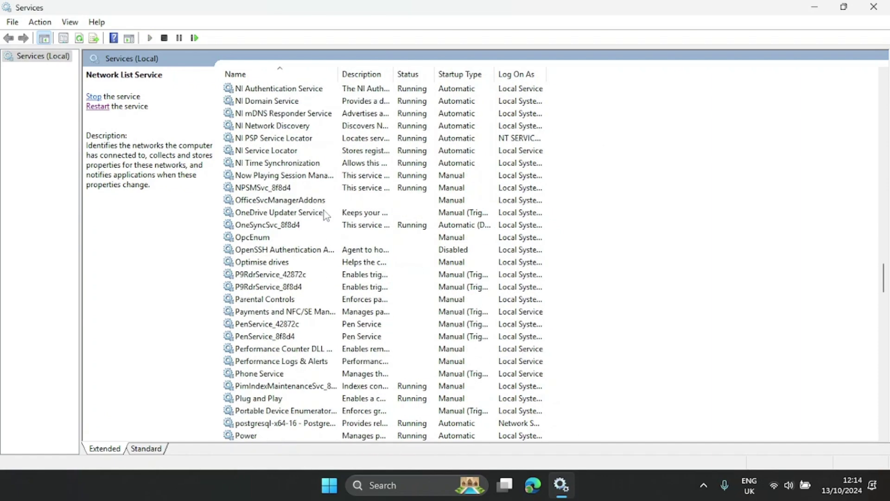
scroll(324, 212, down, 2)
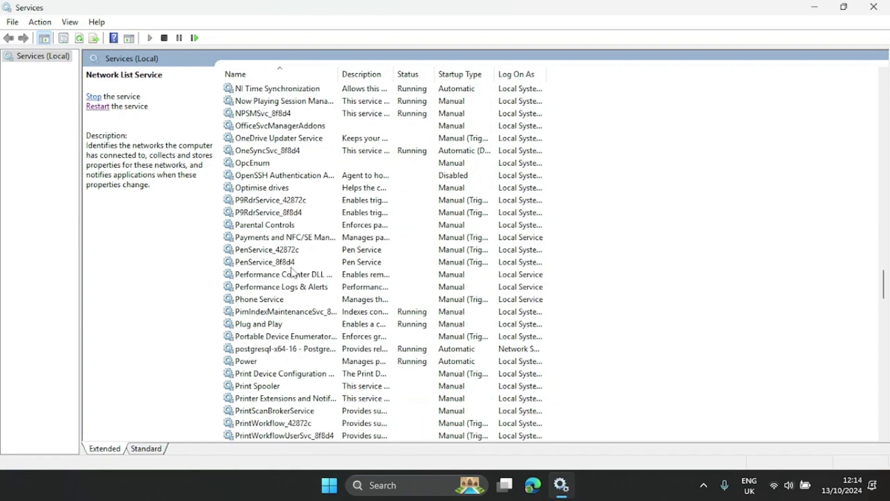
double_click(280, 227)
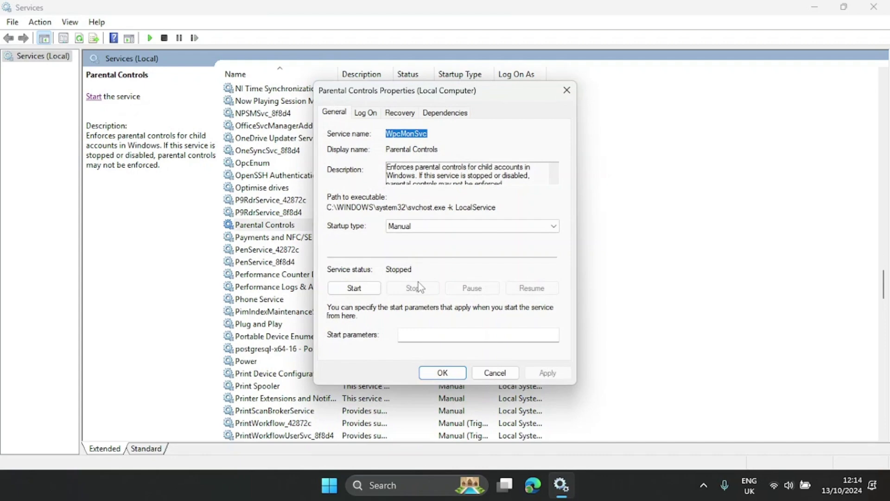
click(429, 227)
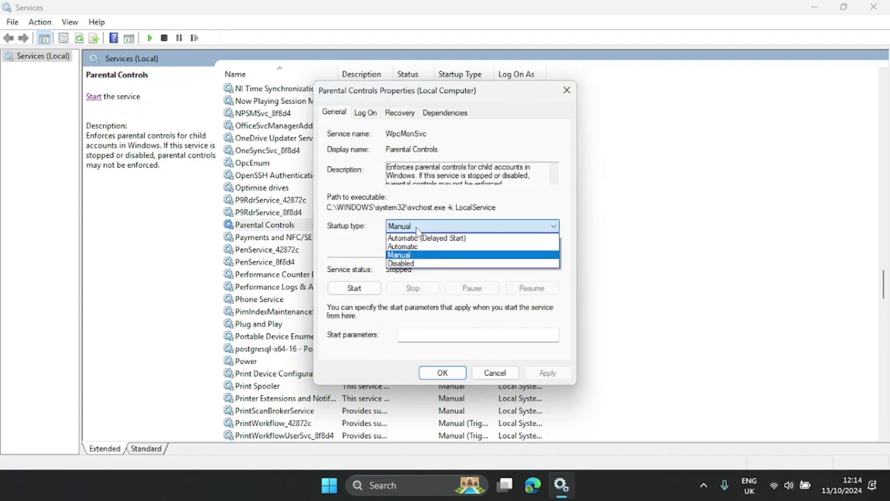
click(431, 264)
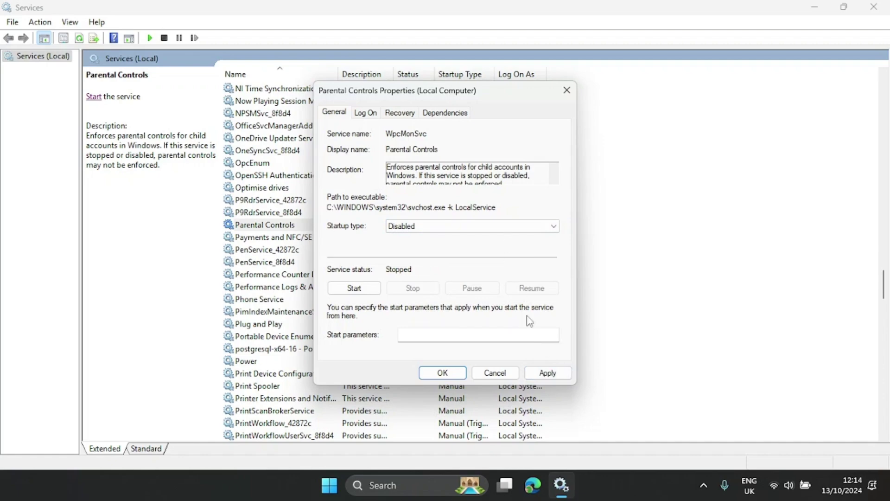
click(564, 373)
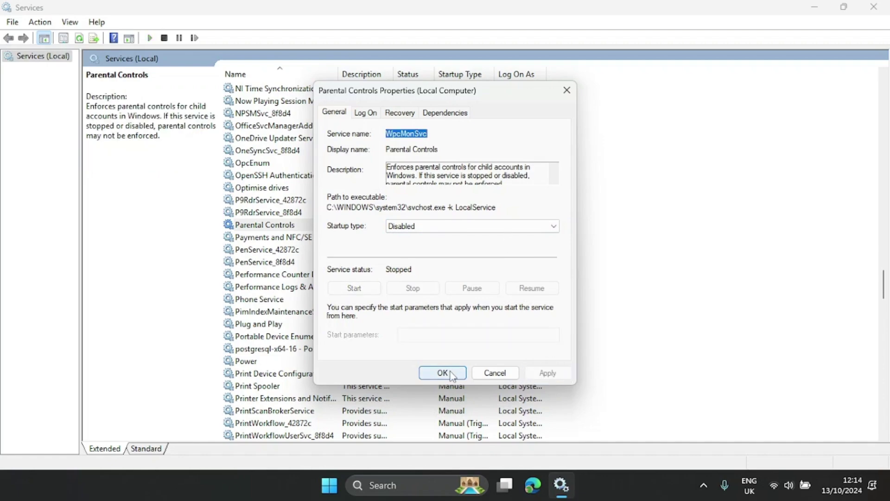
click(447, 372)
click(399, 300)
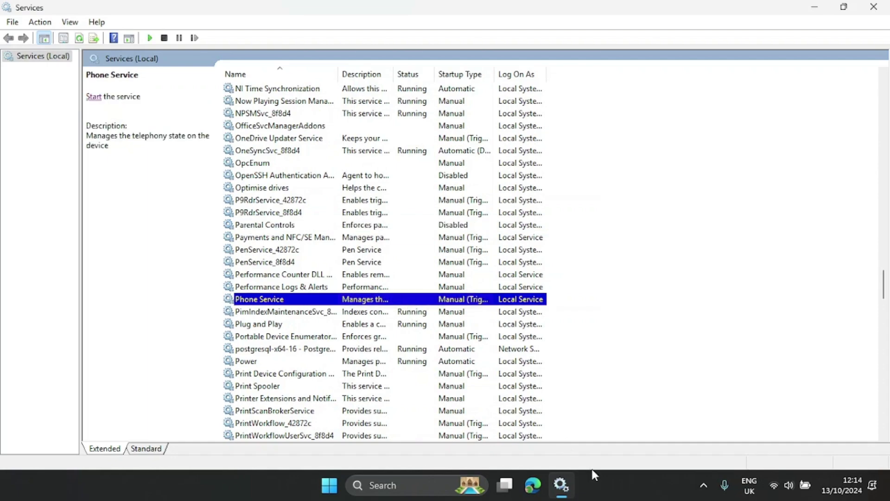
click(624, 479)
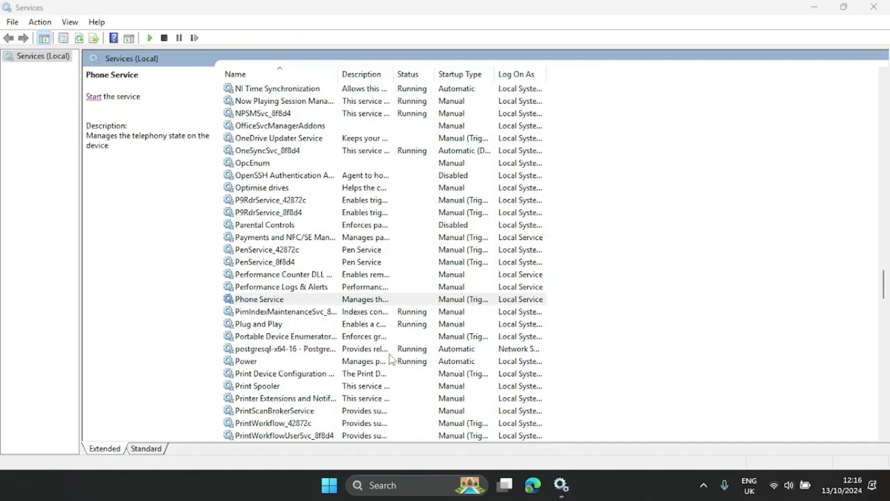
click(279, 302)
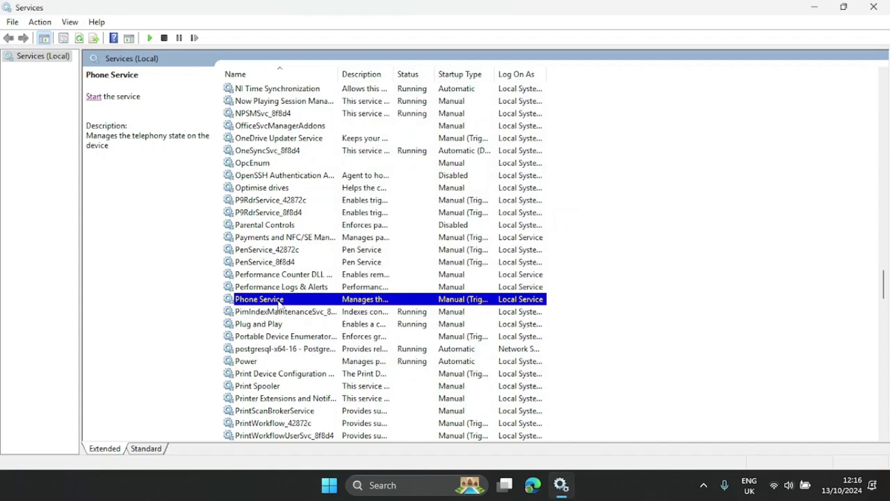
double_click(279, 302)
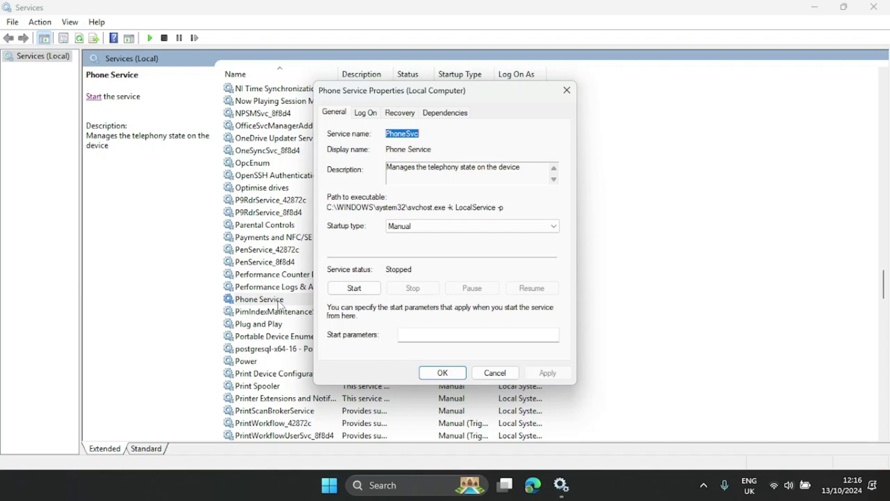
click(410, 230)
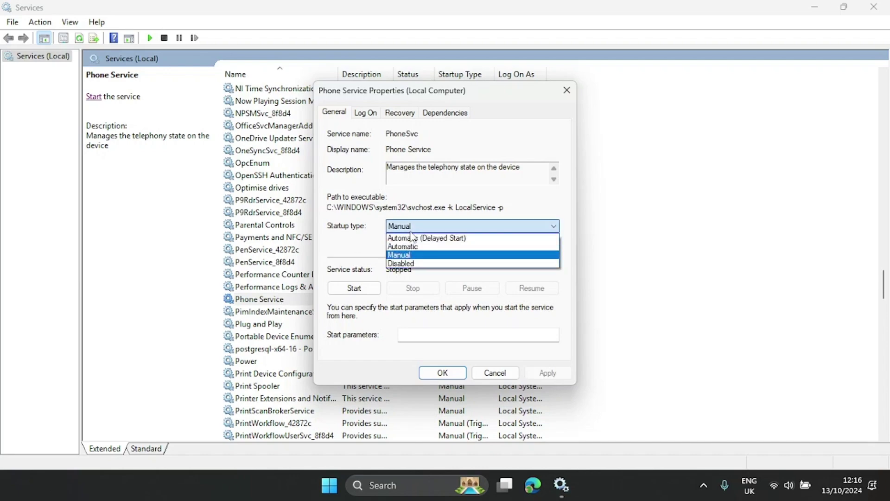
click(437, 264)
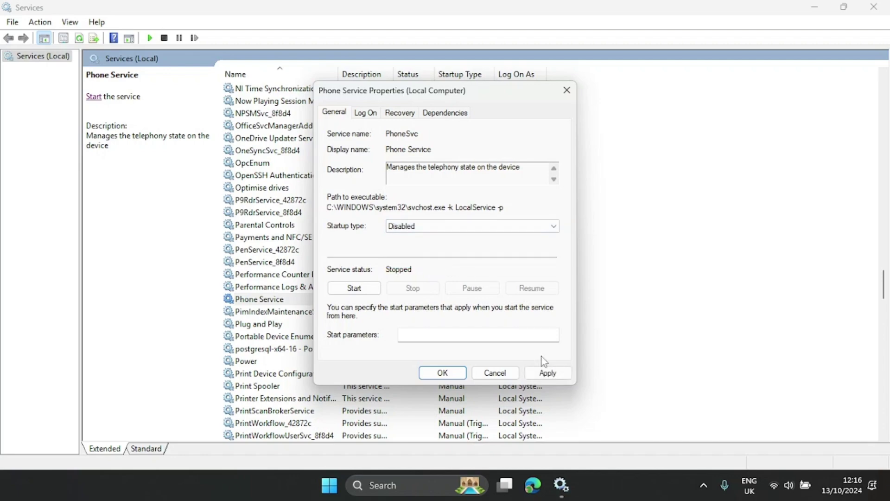
click(431, 226)
click(417, 256)
click(561, 372)
click(448, 372)
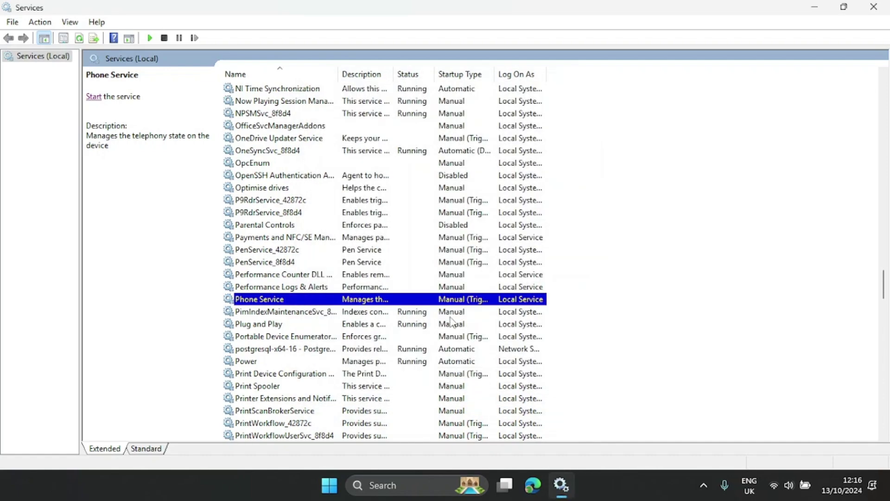
scroll(452, 320, down, 1)
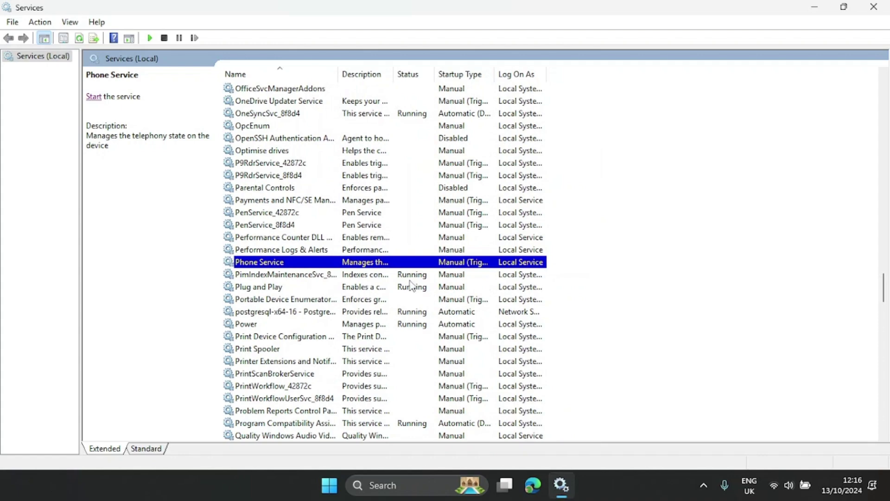
scroll(411, 285, down, 2)
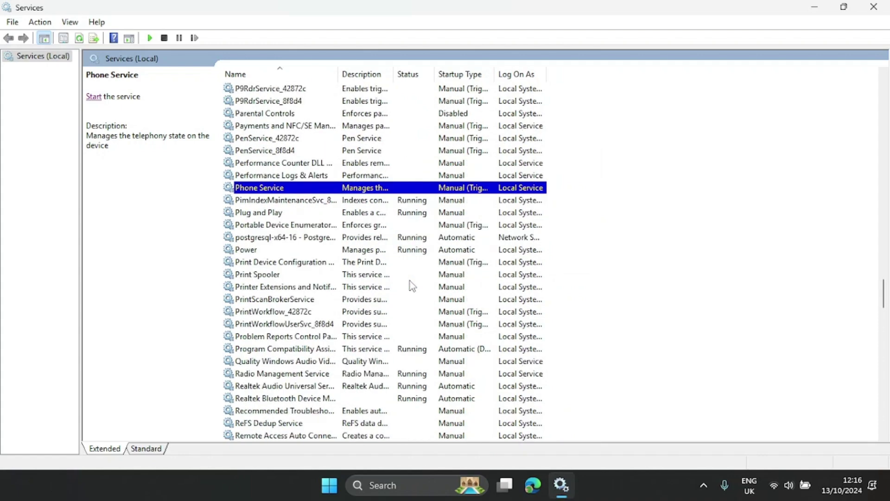
click(285, 277)
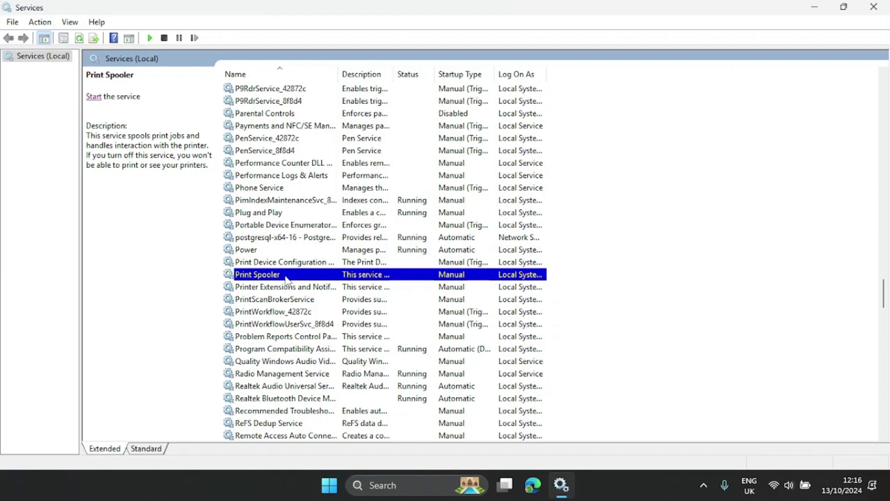
double_click(286, 278)
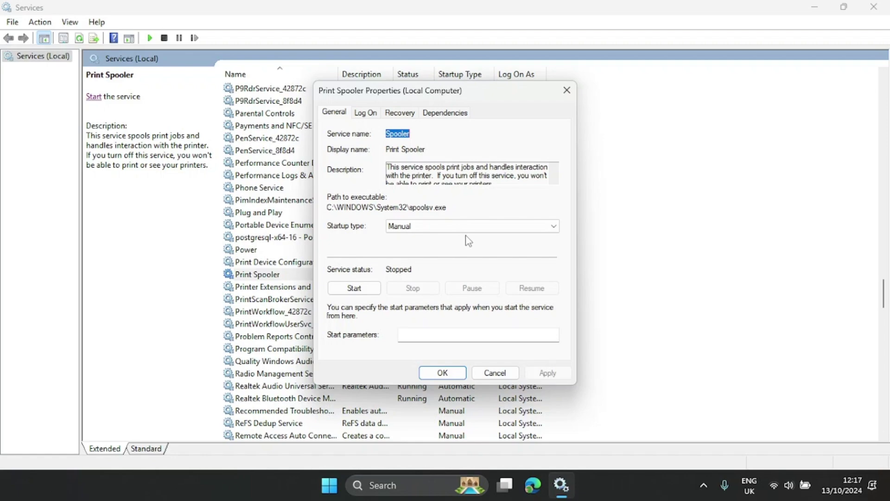
click(477, 228)
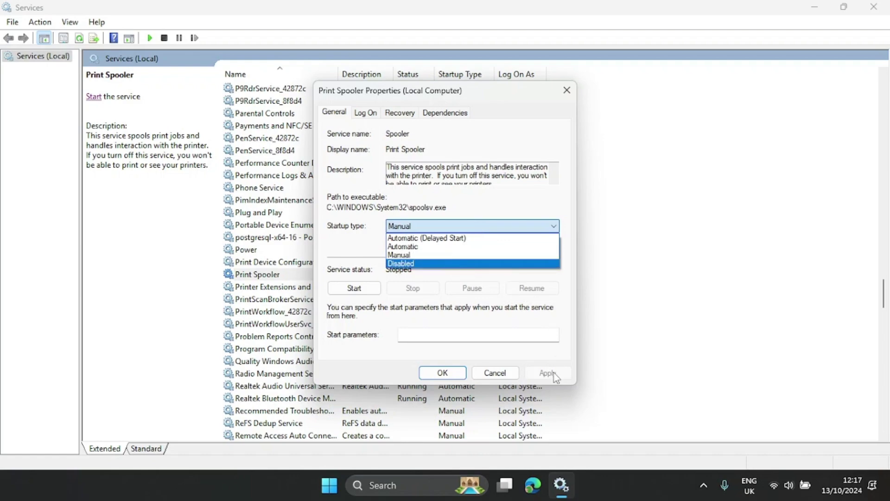
click(436, 264)
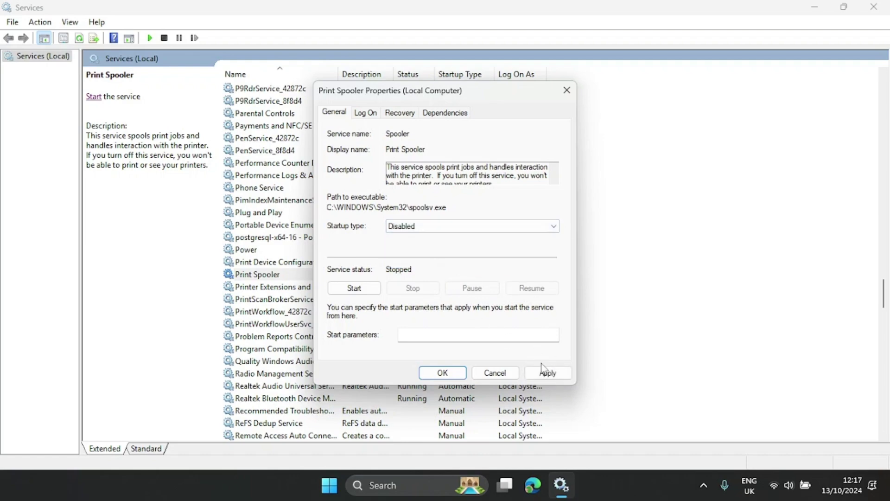
click(490, 224)
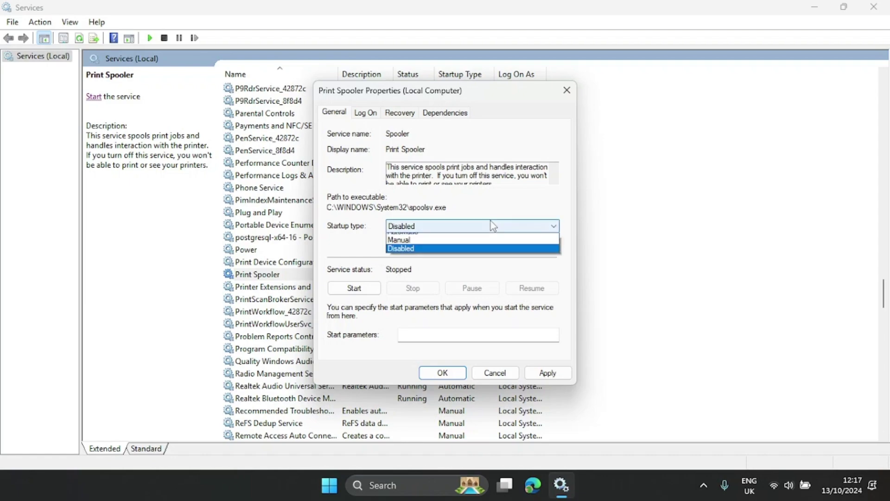
click(468, 255)
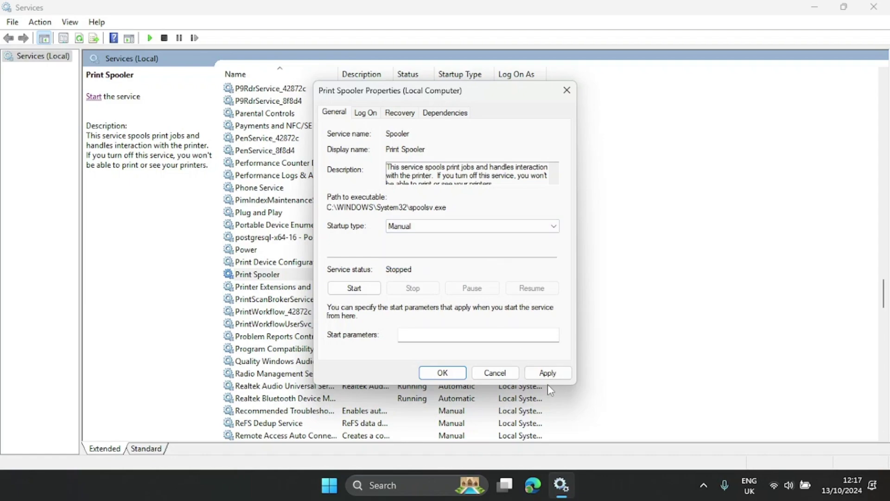
click(559, 372)
click(459, 372)
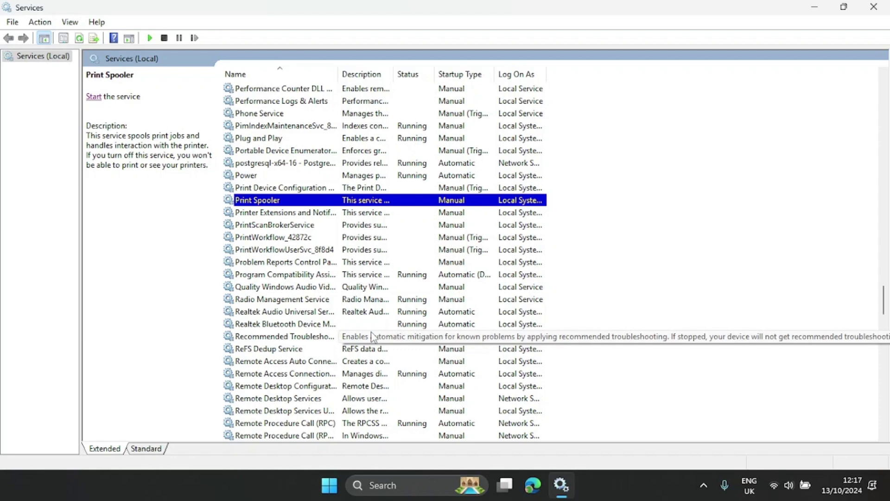
- Select Remote Desktop Configuration and change its startup type to Disabled, applying with OK
scroll(374, 337, down, 2)
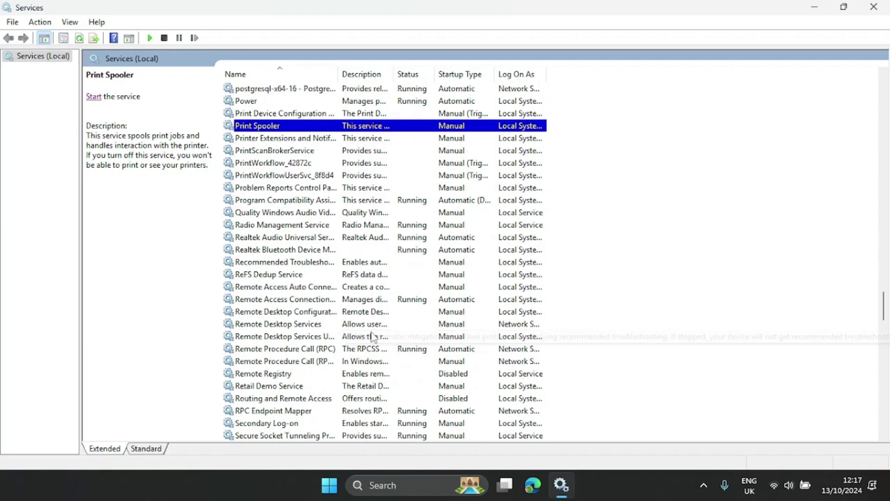
click(304, 312)
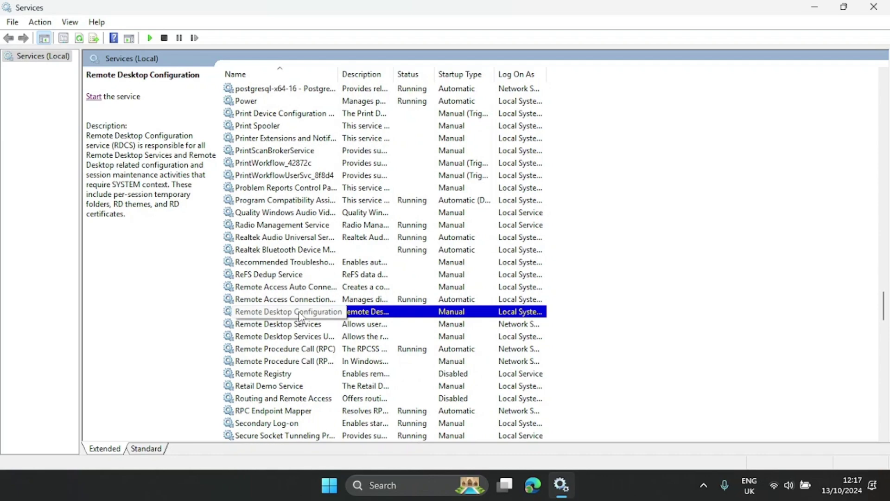
double_click(300, 317)
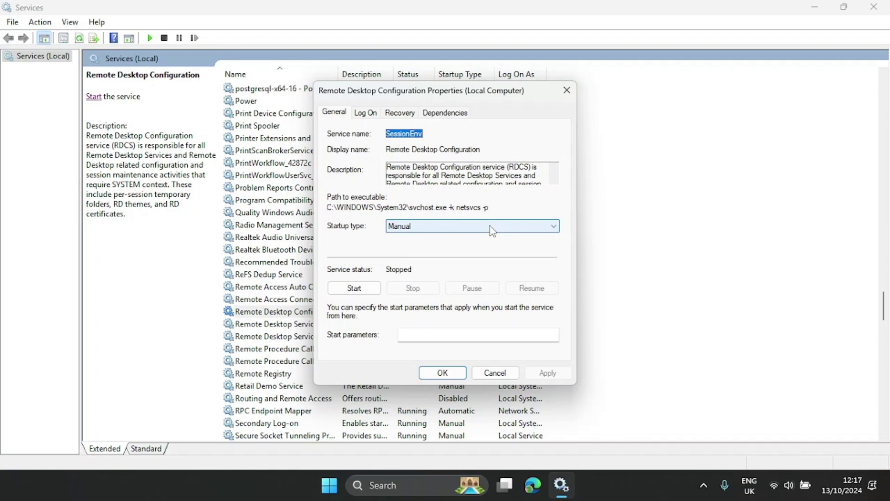
click(492, 229)
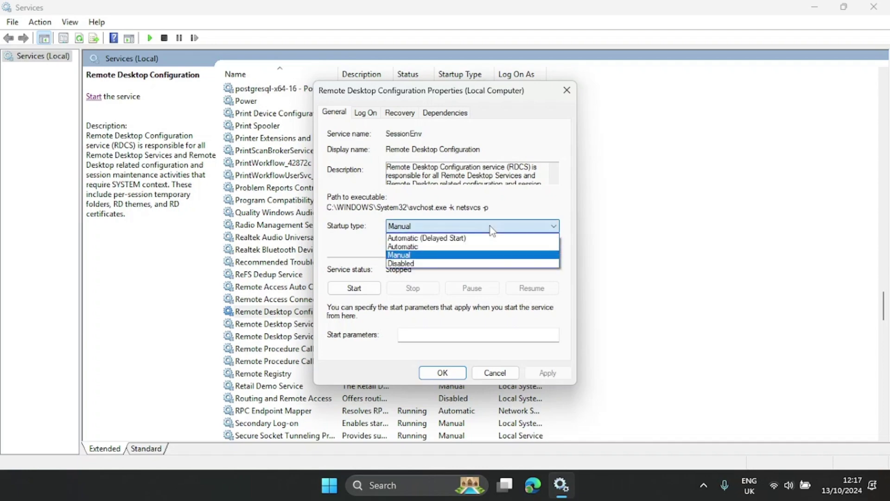
click(510, 273)
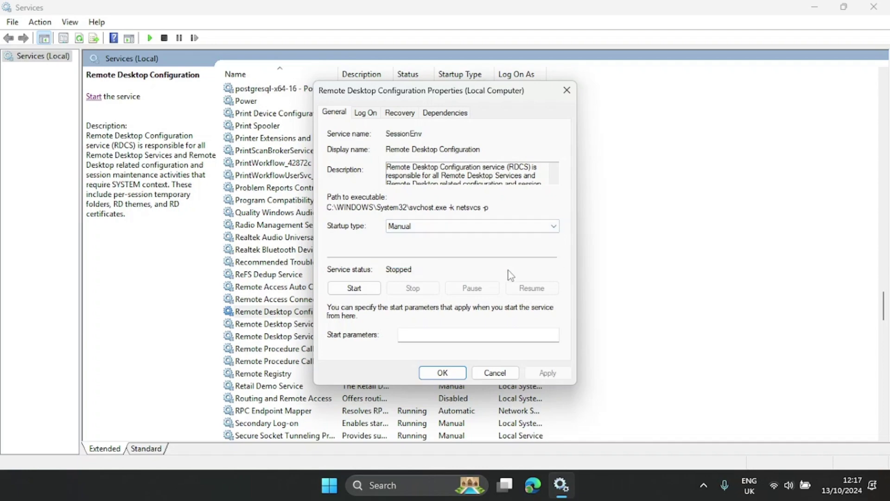
click(478, 225)
click(463, 264)
click(547, 373)
click(443, 373)
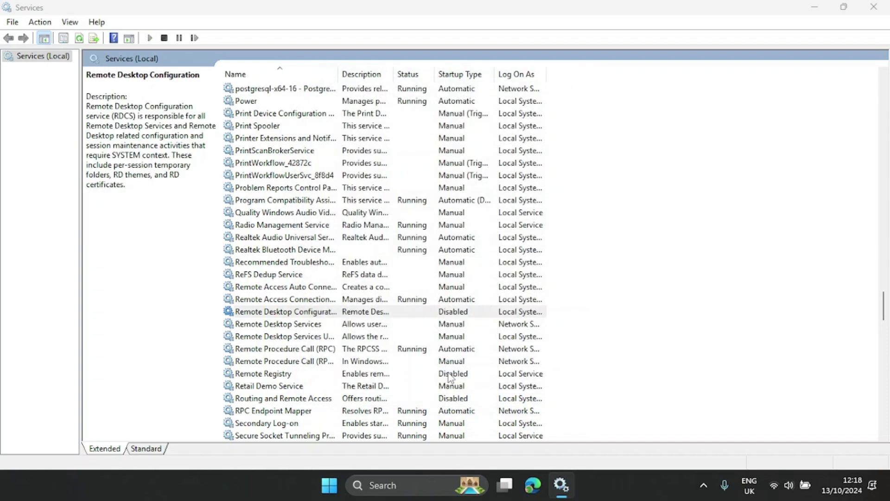
- Set Remote Desktop Services' startup type to Disabled and apply it
click(364, 325)
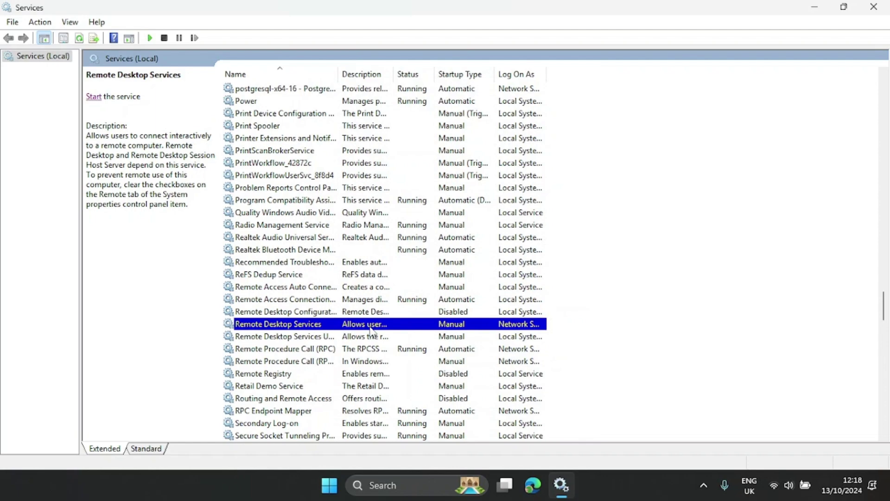
double_click(370, 324)
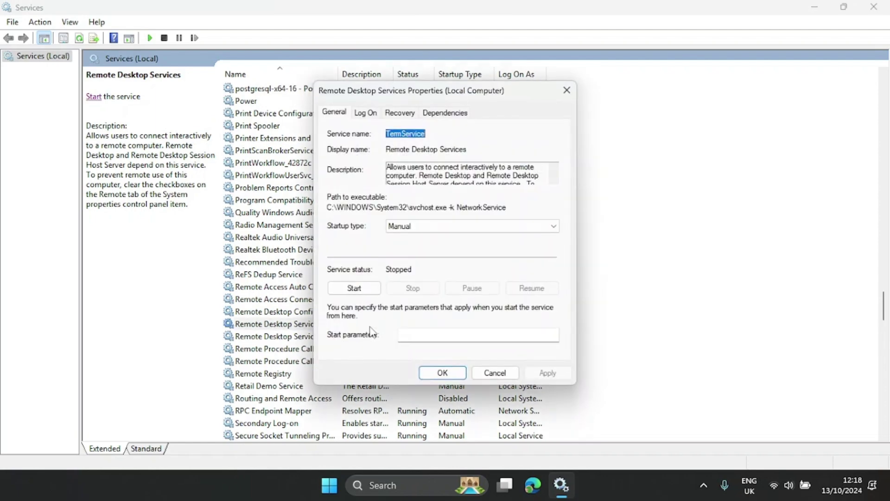
click(437, 229)
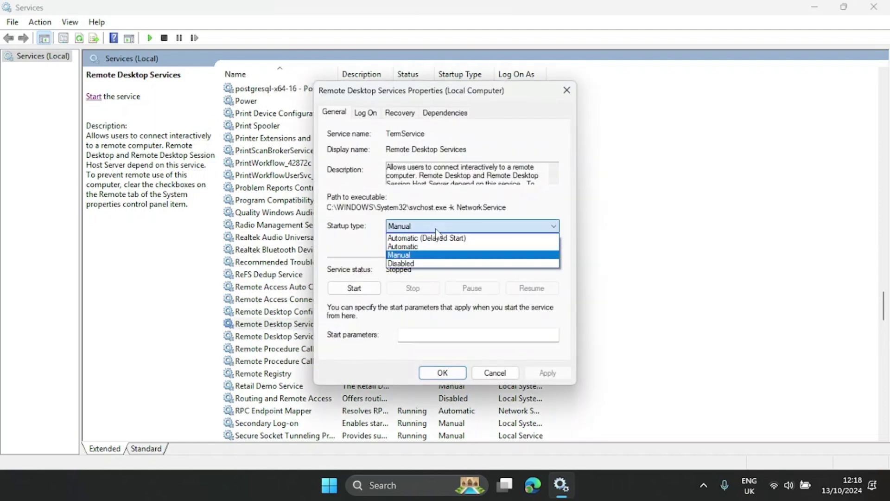
click(439, 265)
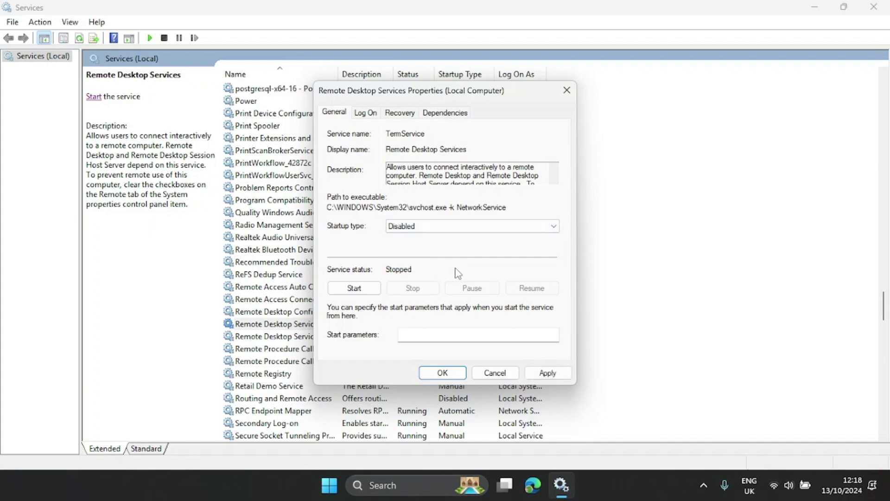
click(545, 376)
click(462, 372)
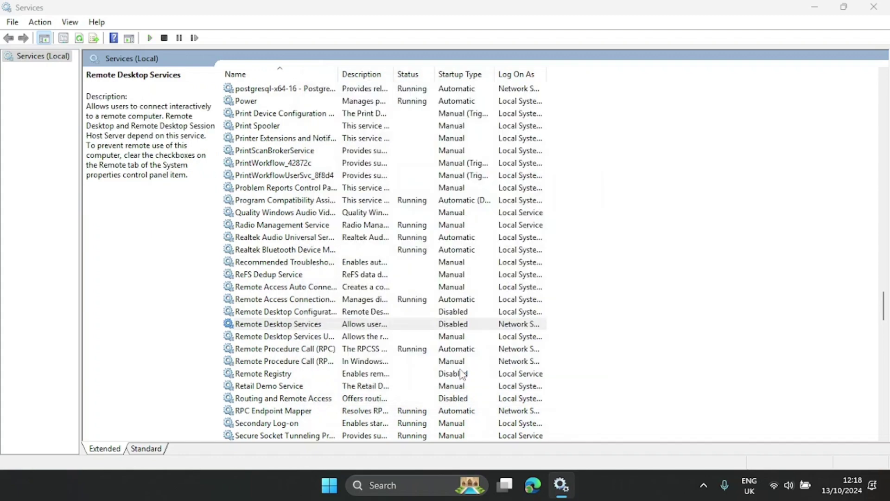
- Set Remote Desktop Services UserMode Port Redirector's startup type to Disabled and apply it
click(356, 337)
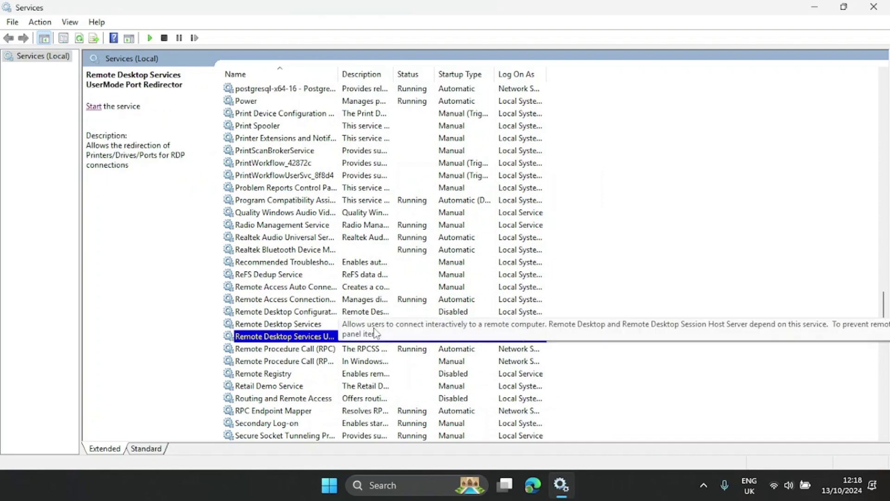
scroll(331, 353, down, 2)
double_click(304, 262)
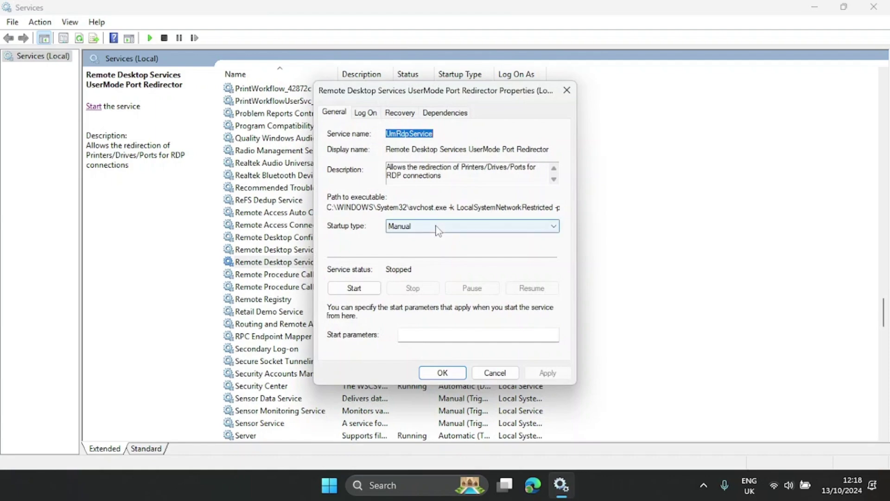
click(438, 230)
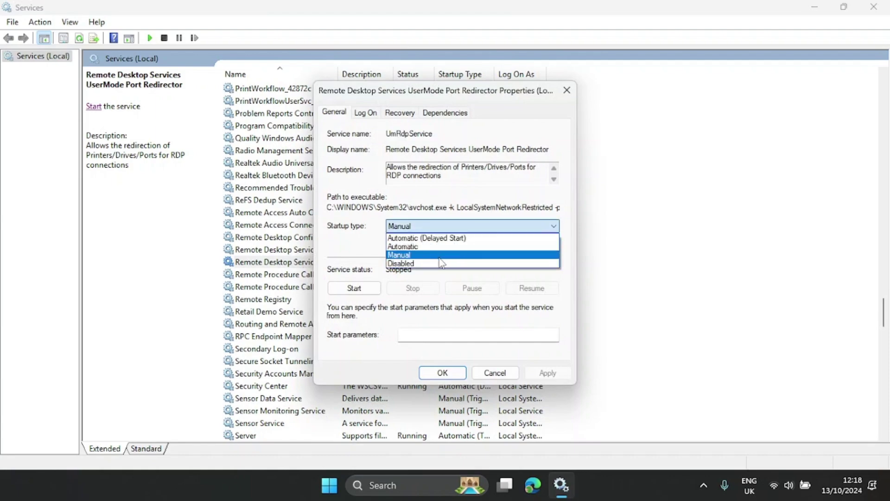
click(462, 263)
click(547, 373)
click(443, 373)
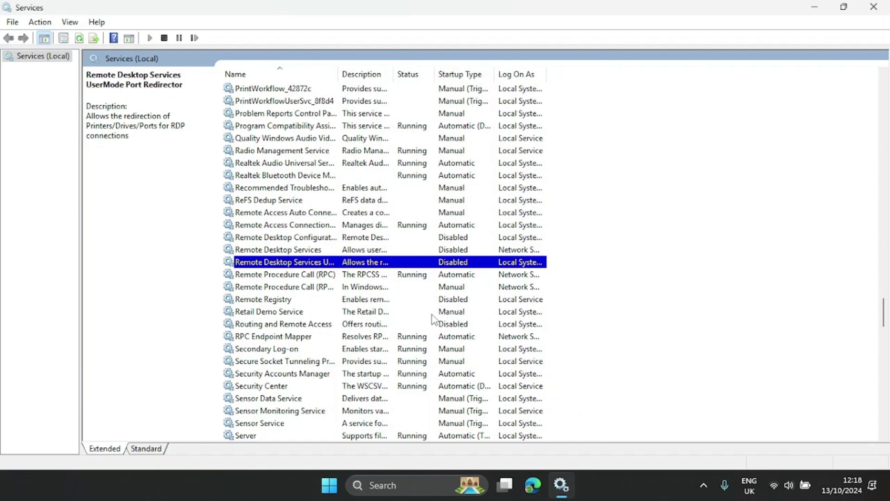
- Switch Sensor Service, listed below Sensor Monitoring Service, to Disabled startup and apply the change
click(624, 472)
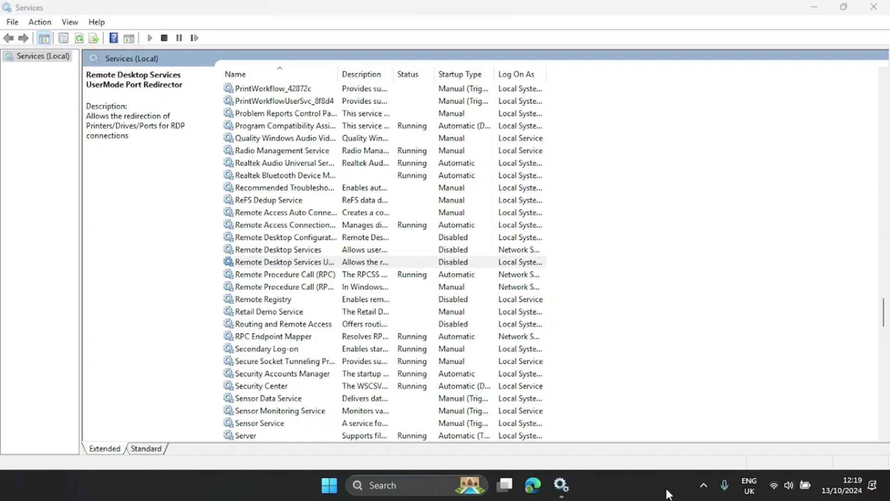
click(302, 413)
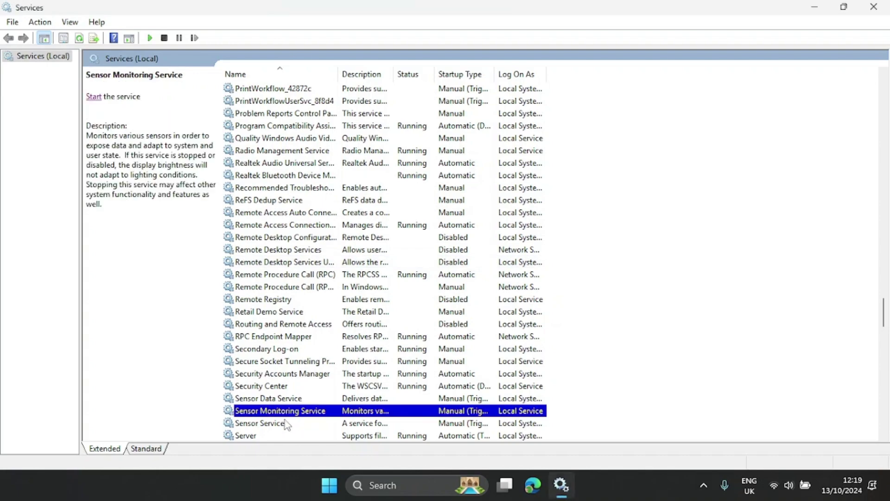
click(285, 422)
scroll(289, 423, down, 4)
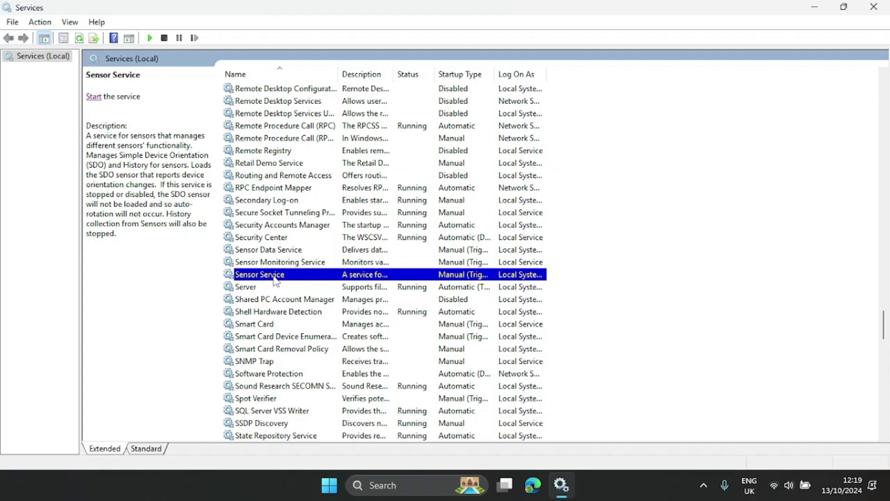
double_click(274, 277)
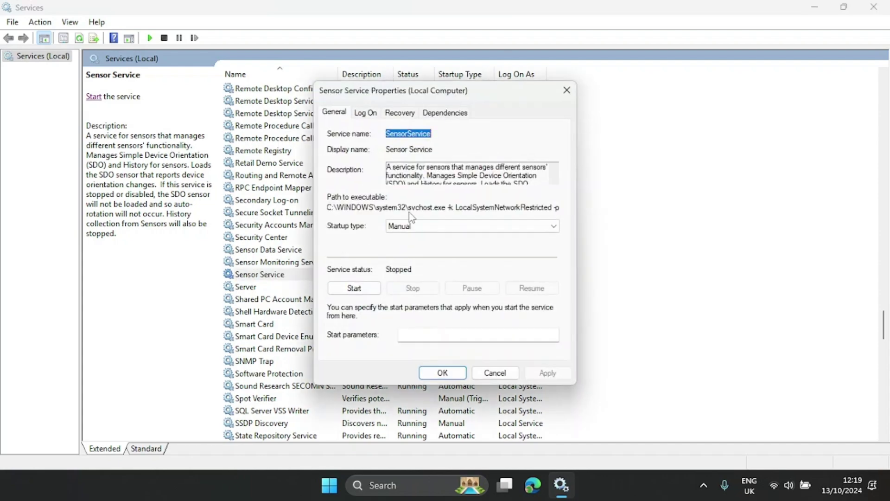
click(425, 227)
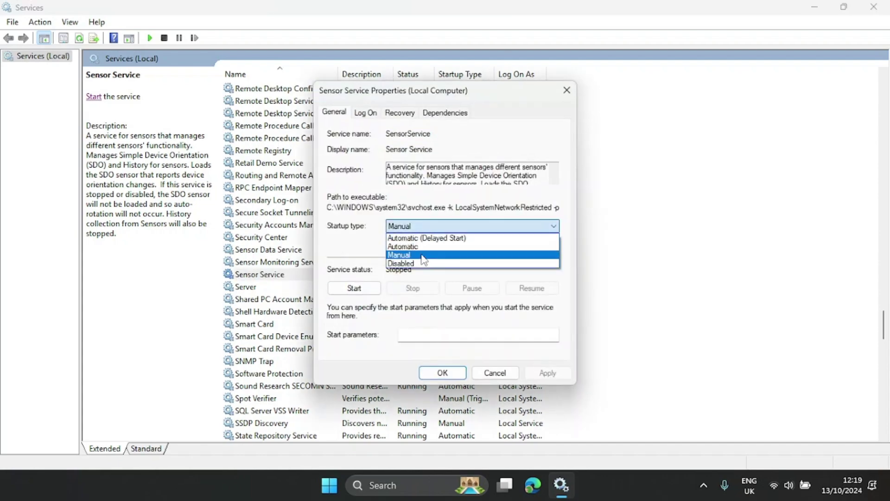
click(454, 264)
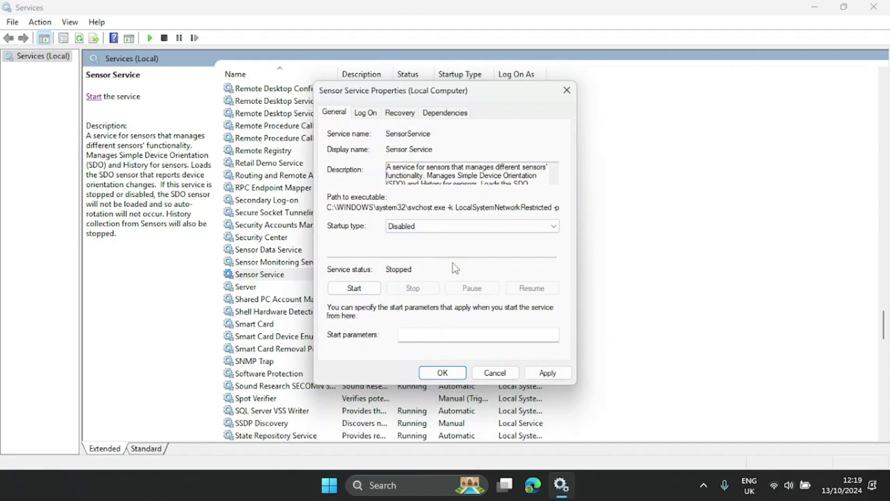
click(568, 374)
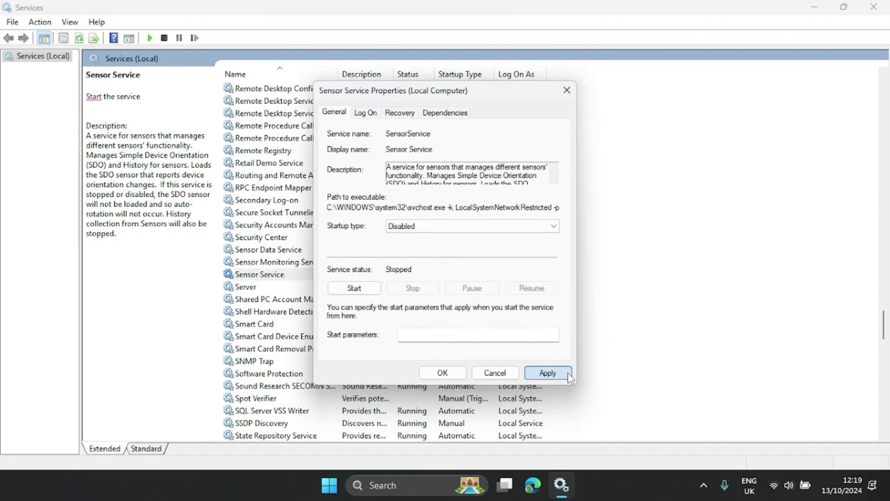
click(443, 373)
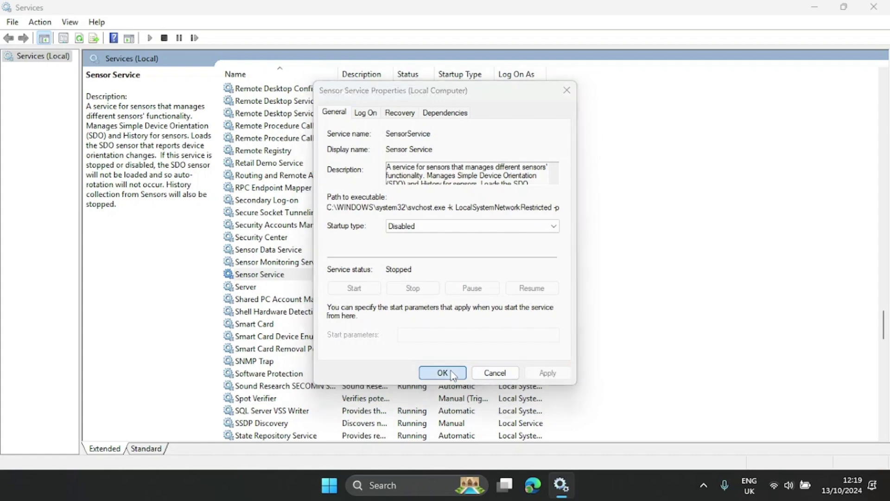
click(371, 287)
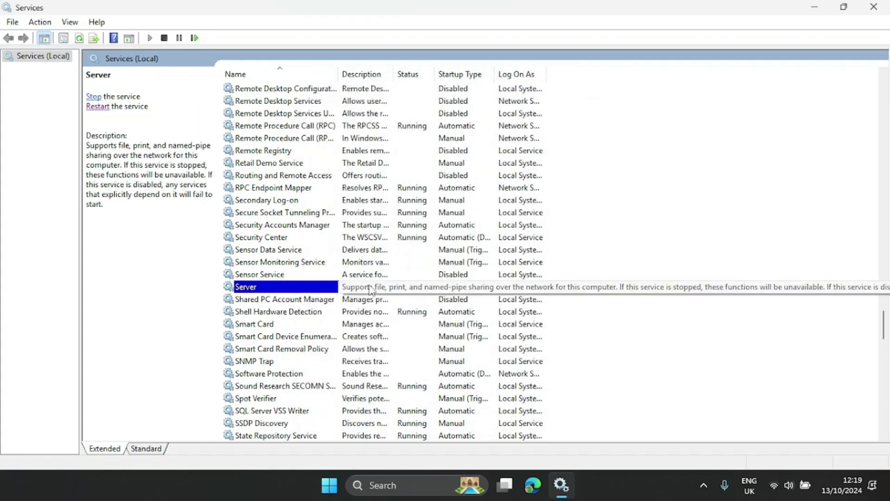
- Set the Smart Card service's startup type to Disabled and apply it
scroll(371, 288, down, 1)
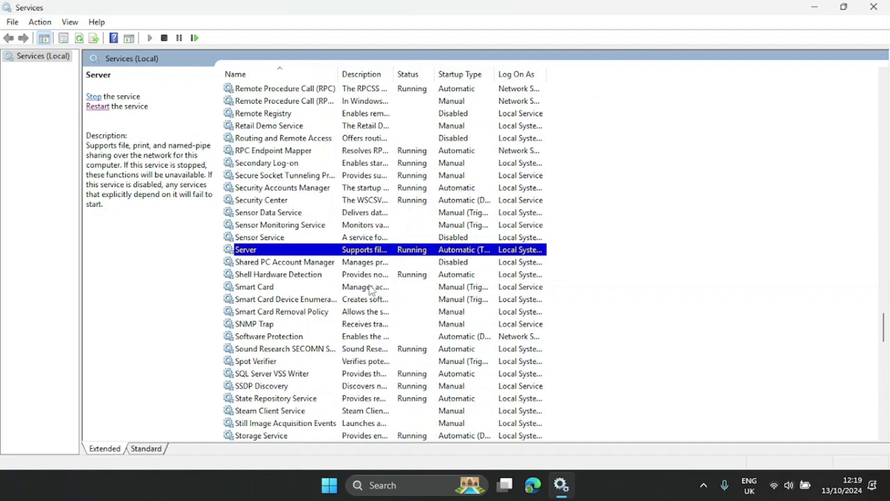
click(276, 289)
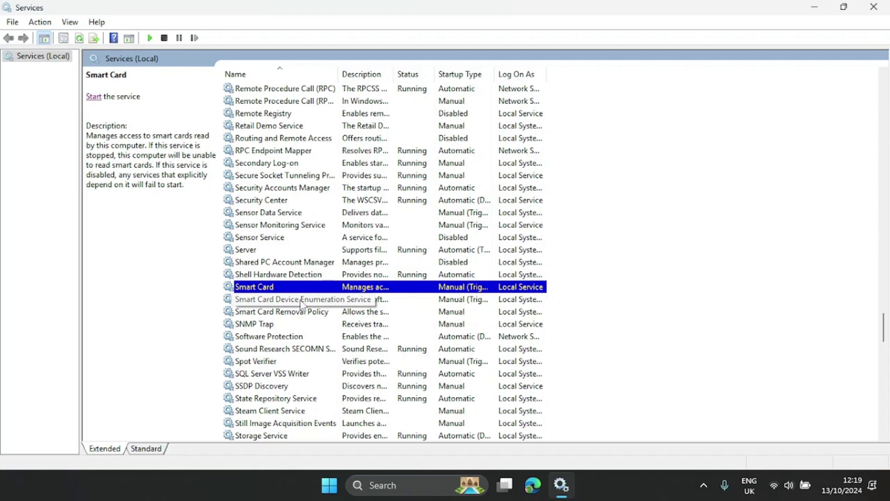
double_click(252, 288)
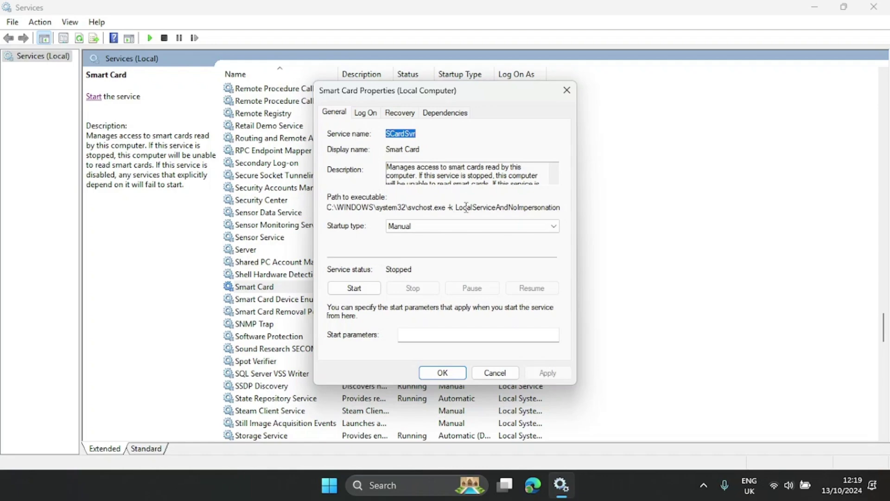
click(445, 229)
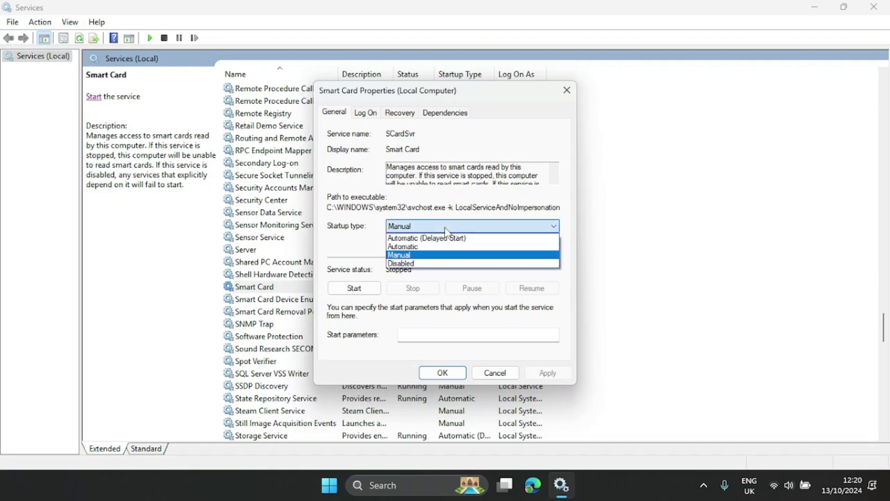
click(438, 263)
click(548, 373)
click(441, 371)
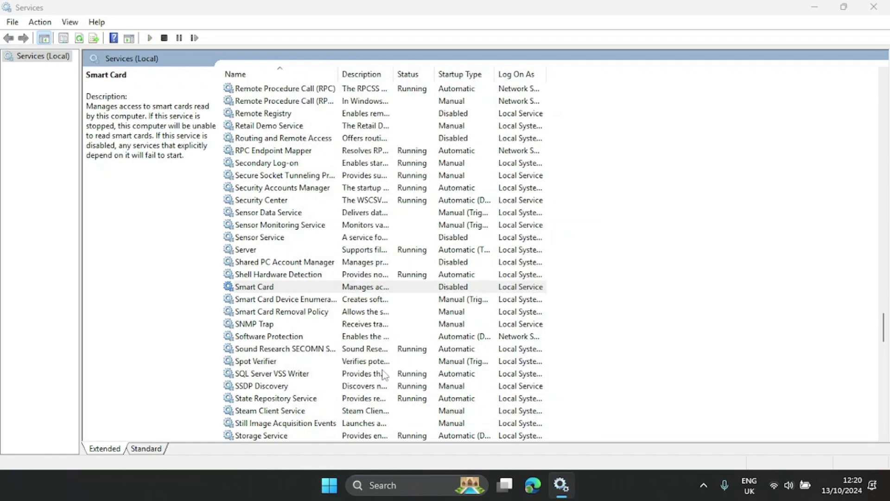
- Set Smart Card Device Enumeration Service's startup type to Disabled and apply it
double_click(295, 300)
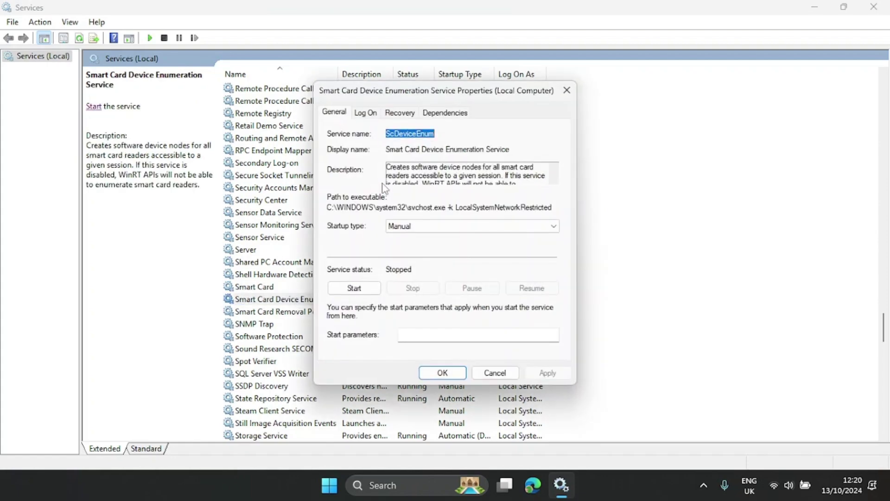
click(423, 226)
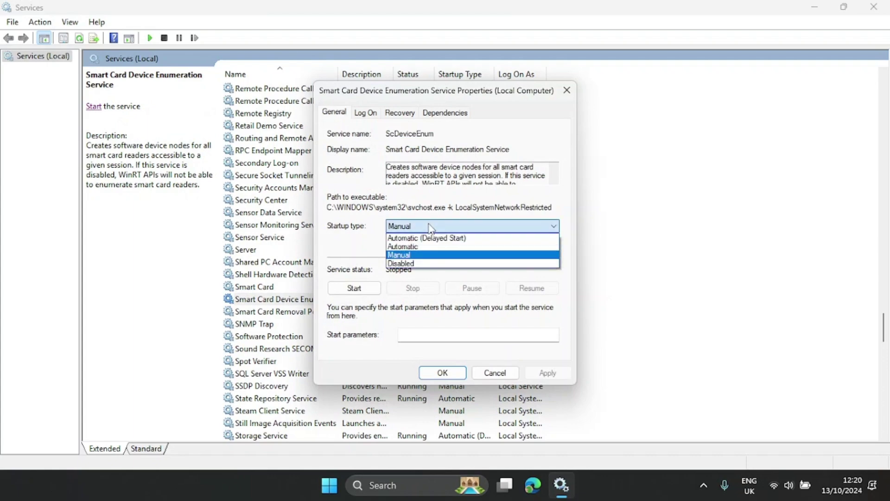
click(425, 268)
click(547, 372)
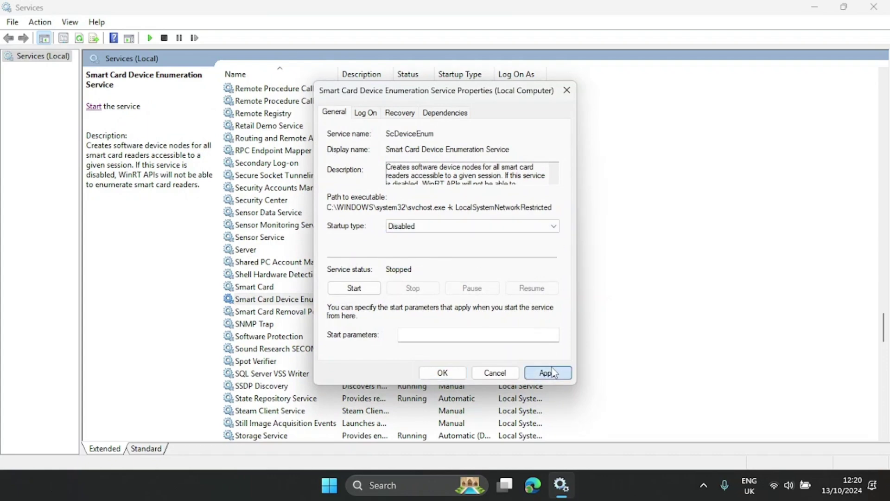
click(442, 373)
scroll(457, 378, down, 4)
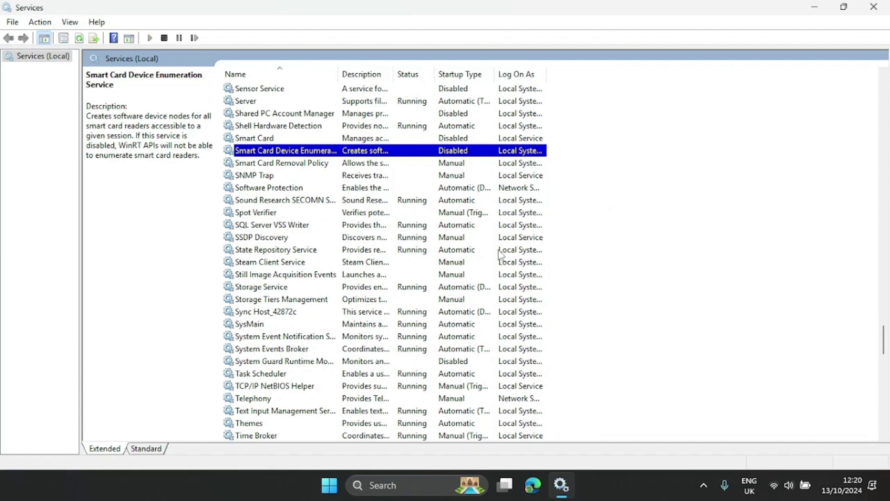
- Change SysMain's startup type from Automatic to Disabled and apply the change
click(259, 324)
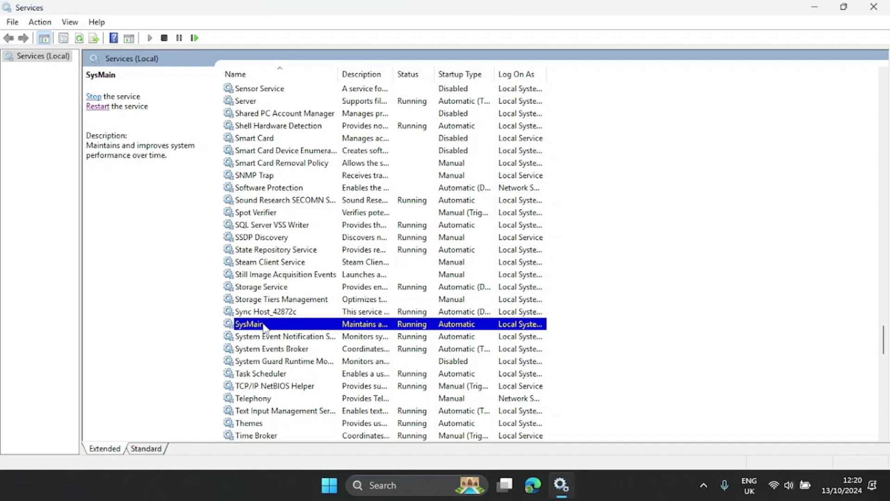
double_click(264, 326)
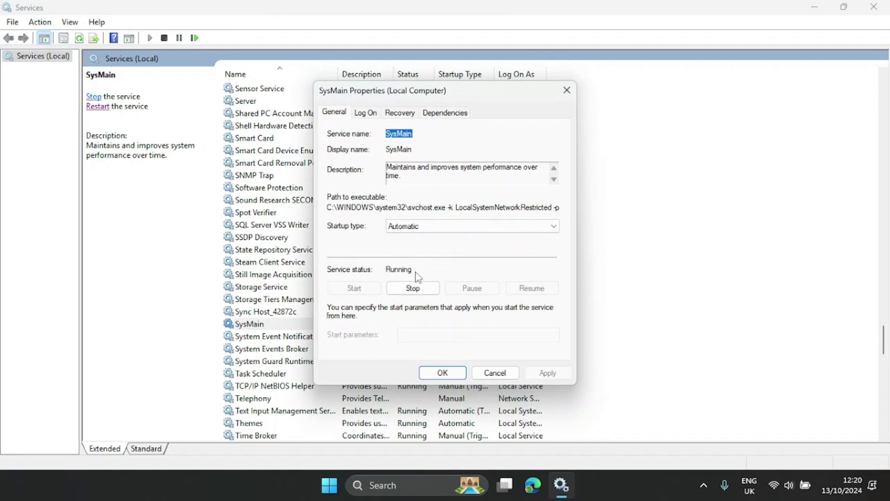
click(445, 230)
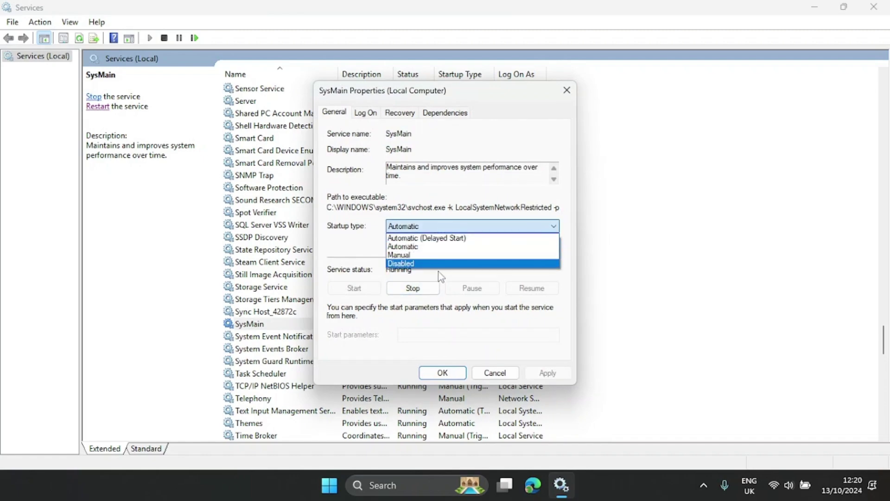
click(450, 263)
click(545, 372)
click(461, 375)
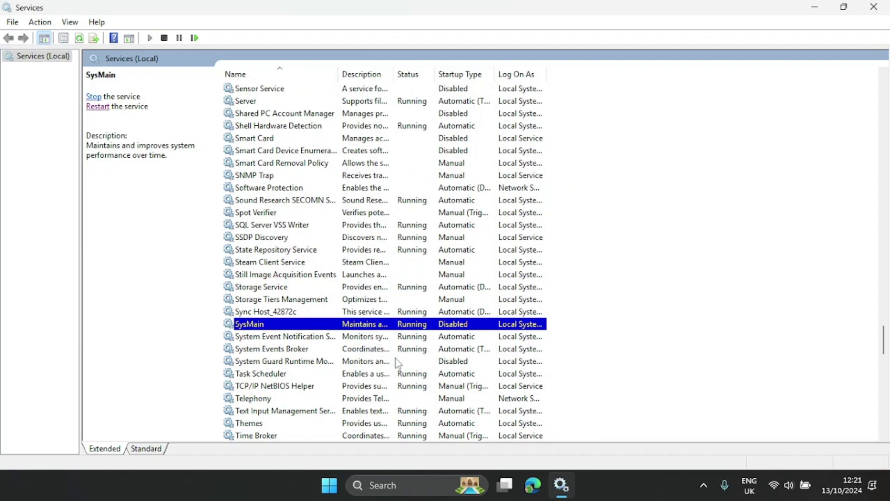
click(314, 337)
- Confirm Disabled as Windows Biometric Service's startup type and apply it
scroll(310, 348, down, 2)
scroll(310, 348, down, 11)
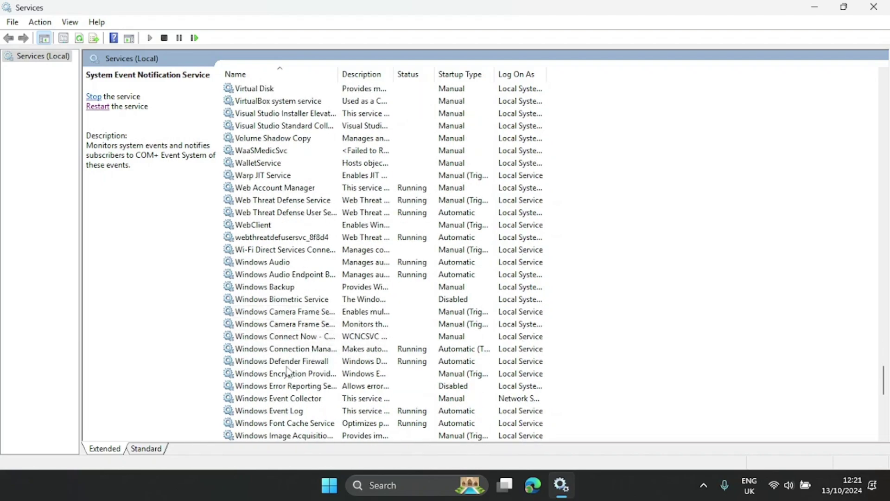
scroll(288, 371, down, 7)
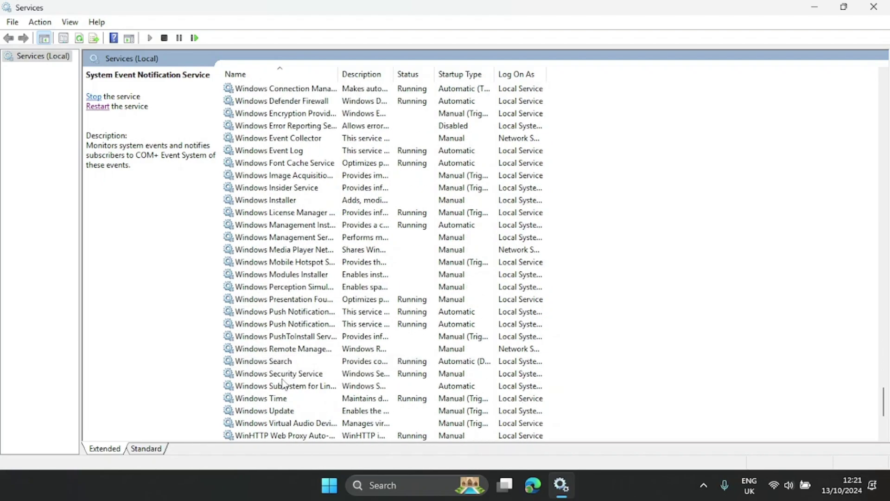
scroll(284, 376, up, 3)
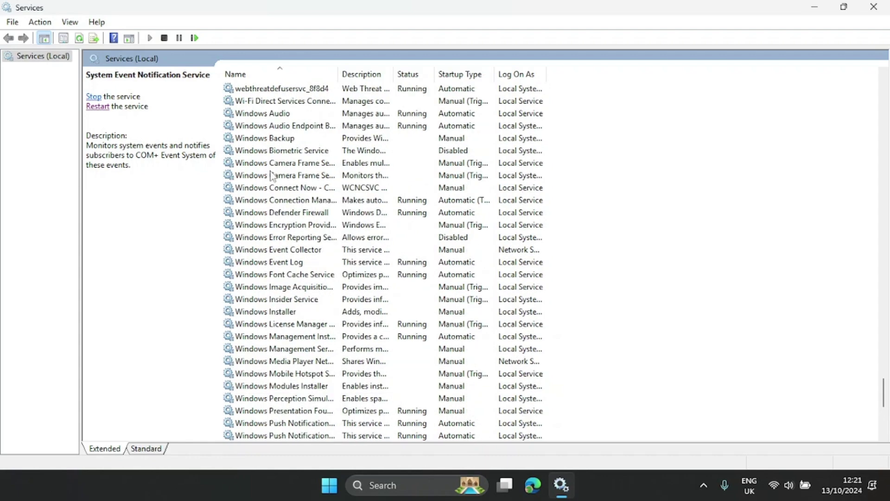
click(280, 152)
double_click(280, 152)
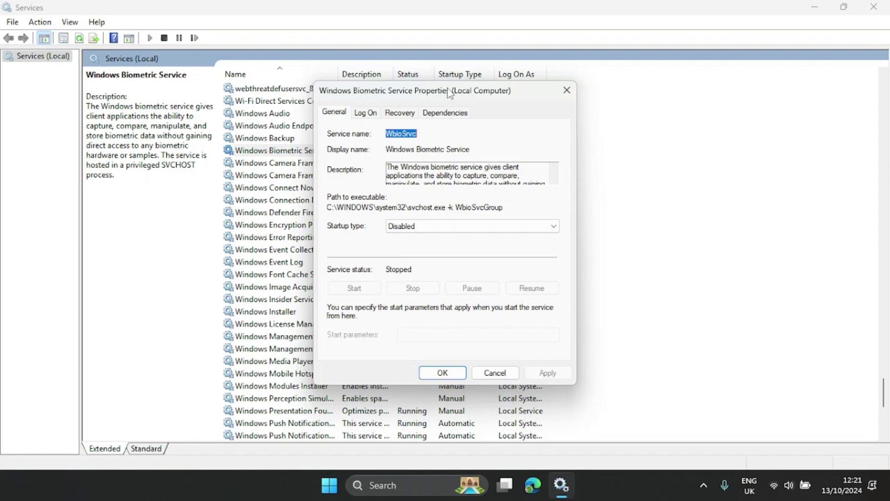
click(428, 228)
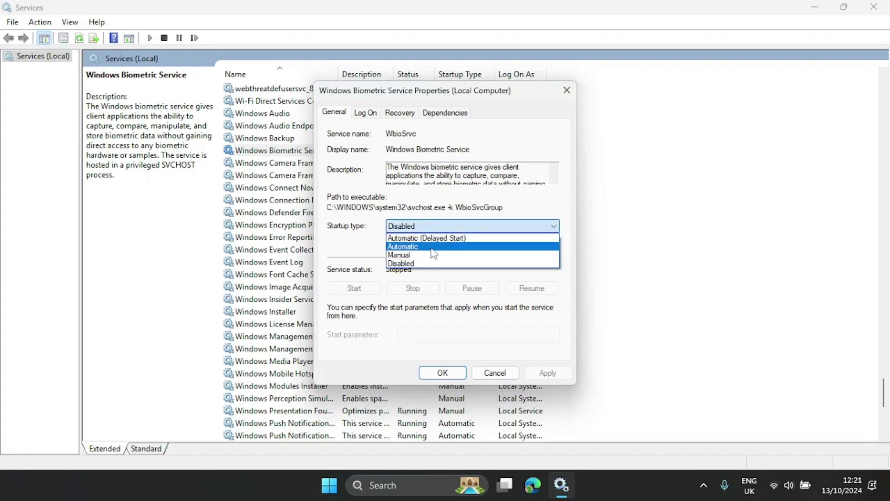
click(438, 263)
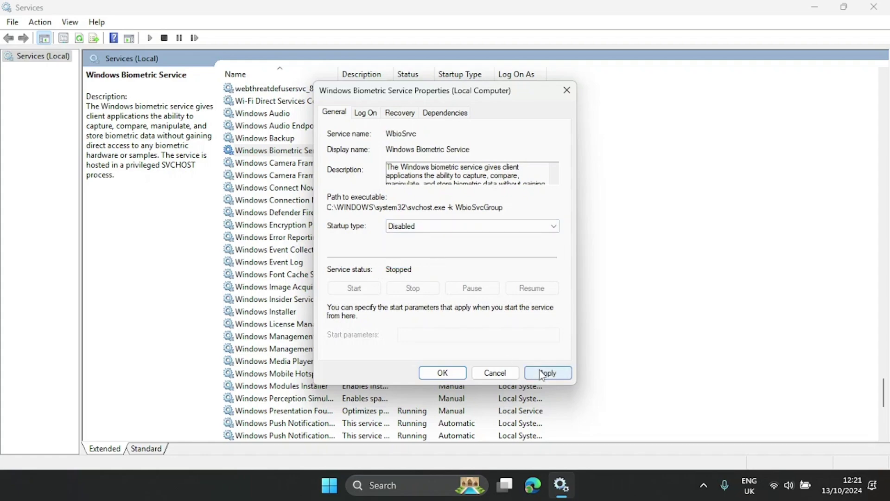
click(547, 372)
click(443, 373)
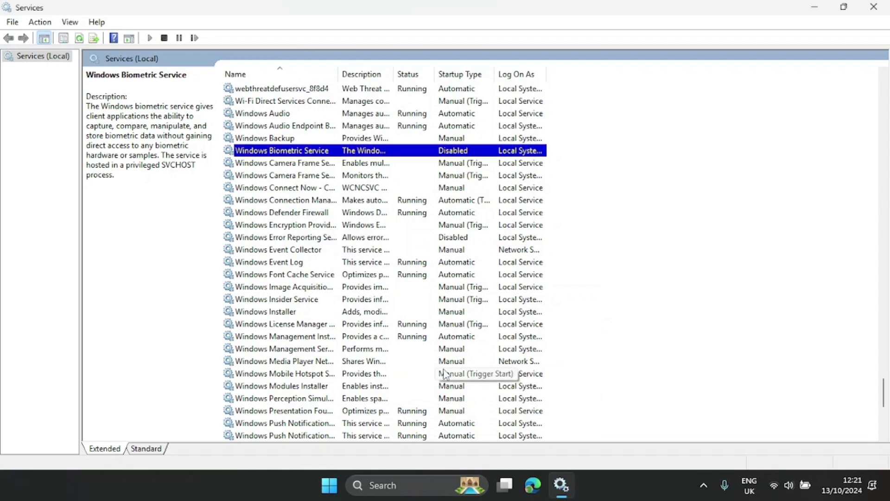
- Verify Windows Error Reporting Service is still Disabled, then scroll the list back to WalletService
scroll(445, 373, down, 3)
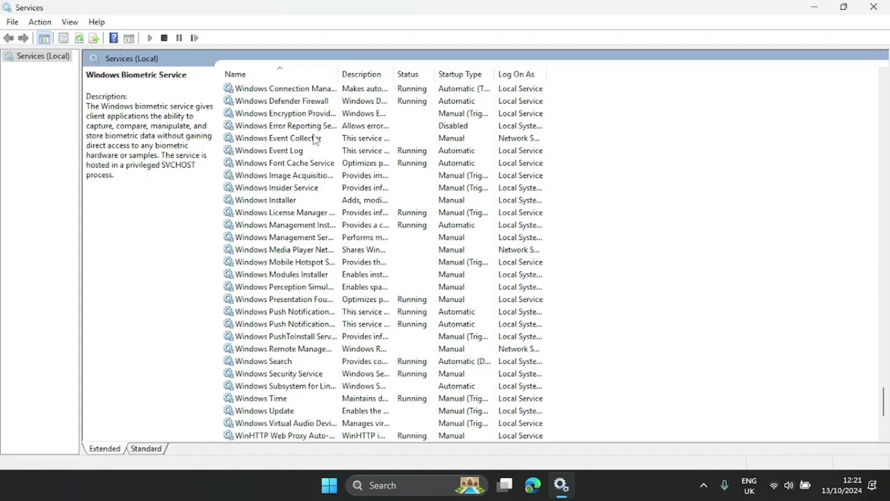
scroll(315, 139, up, 2)
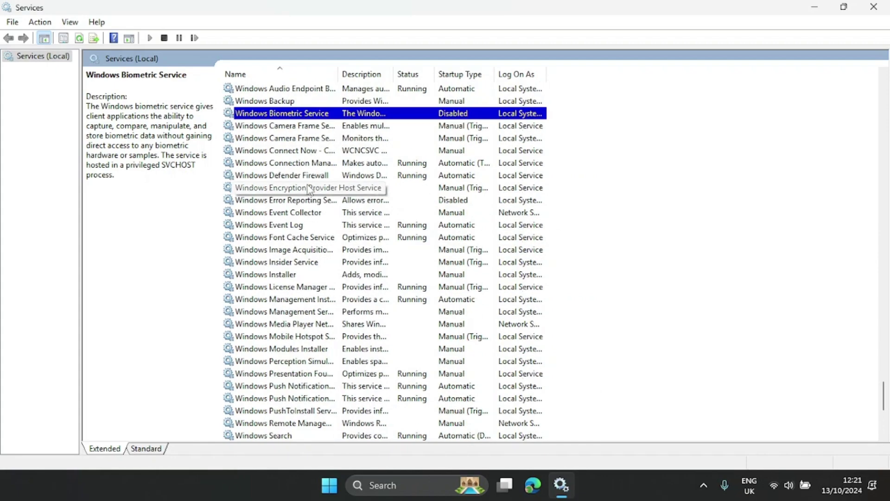
click(310, 202)
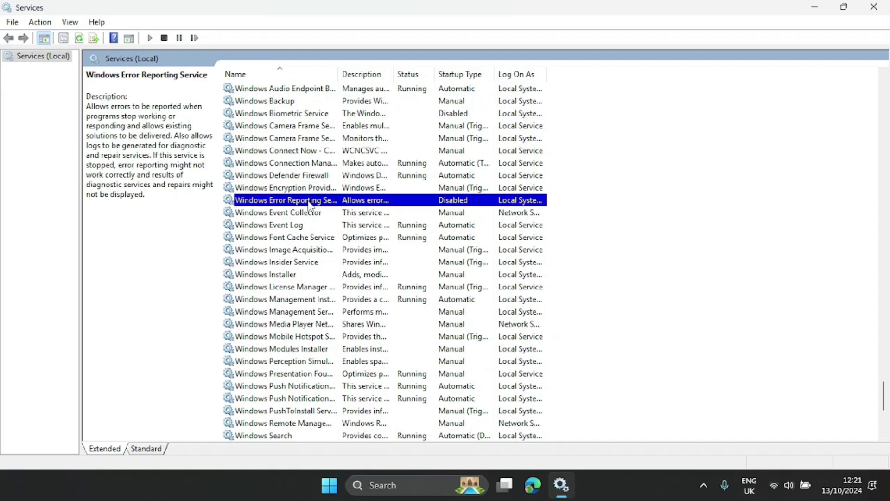
double_click(310, 202)
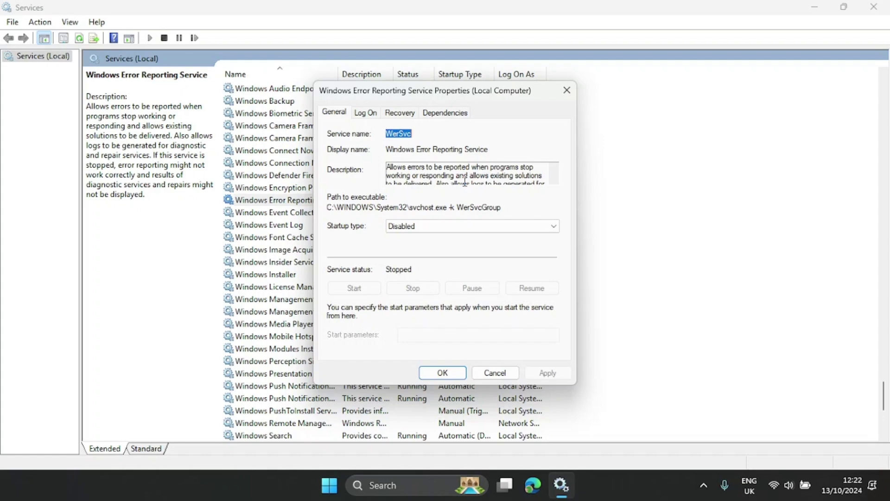
click(522, 227)
click(524, 229)
click(443, 373)
scroll(447, 377, down, 2)
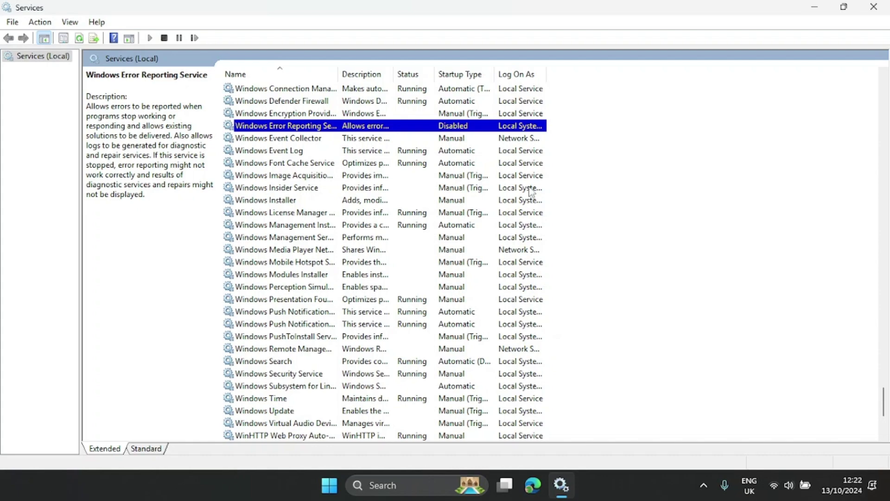
scroll(379, 189, up, 8)
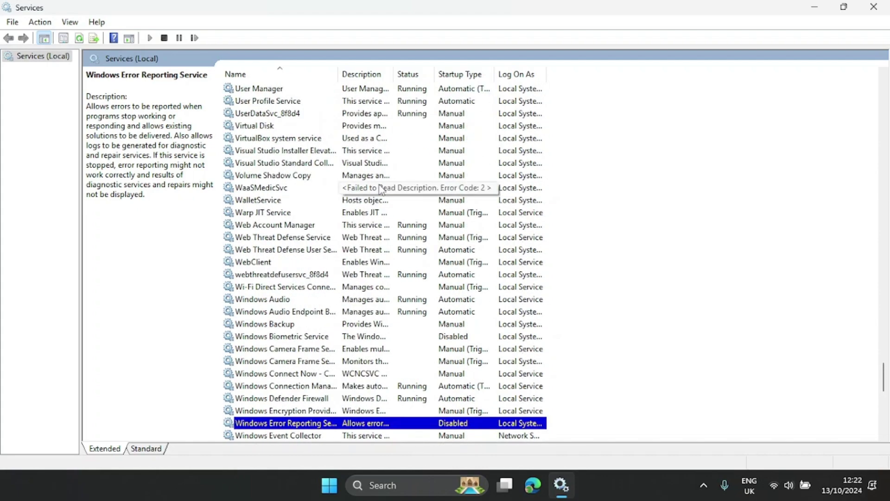
- Change WalletService's startup type to Disabled and apply the change
double_click(271, 203)
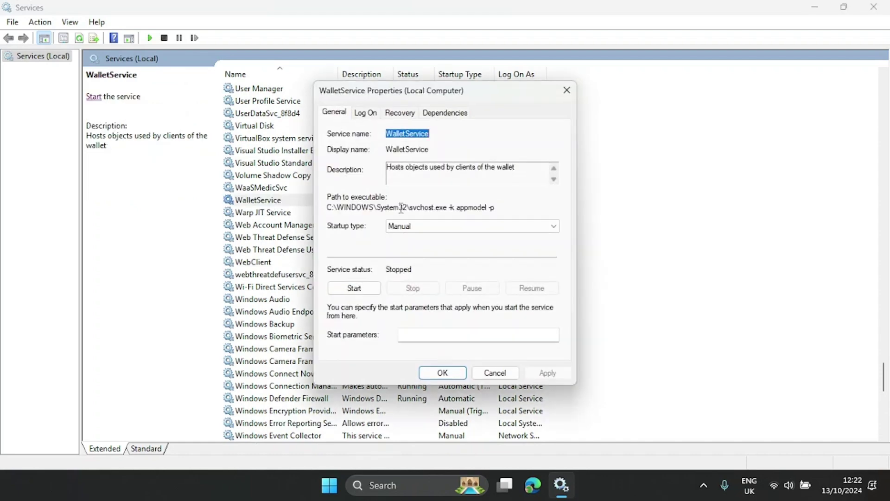
click(598, 495)
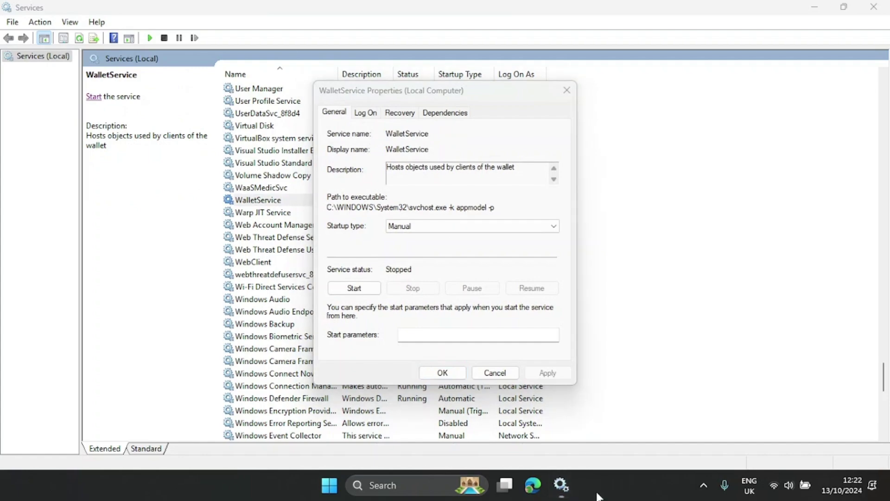
click(491, 125)
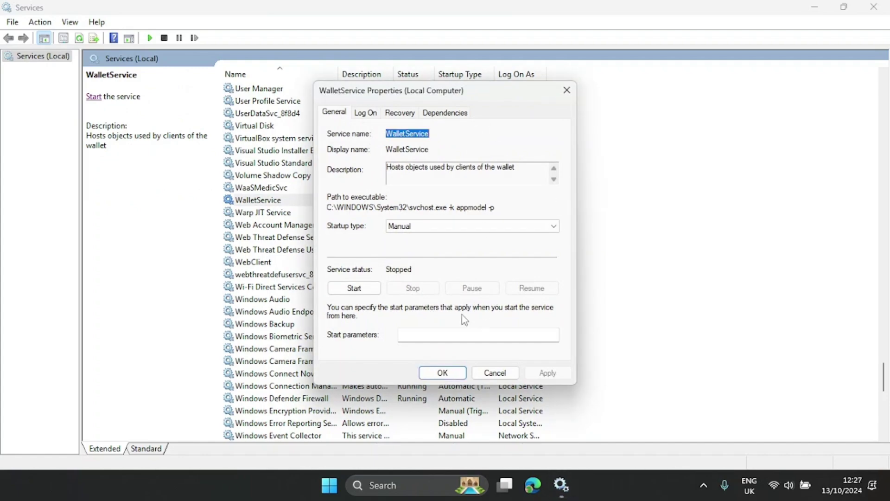
click(418, 227)
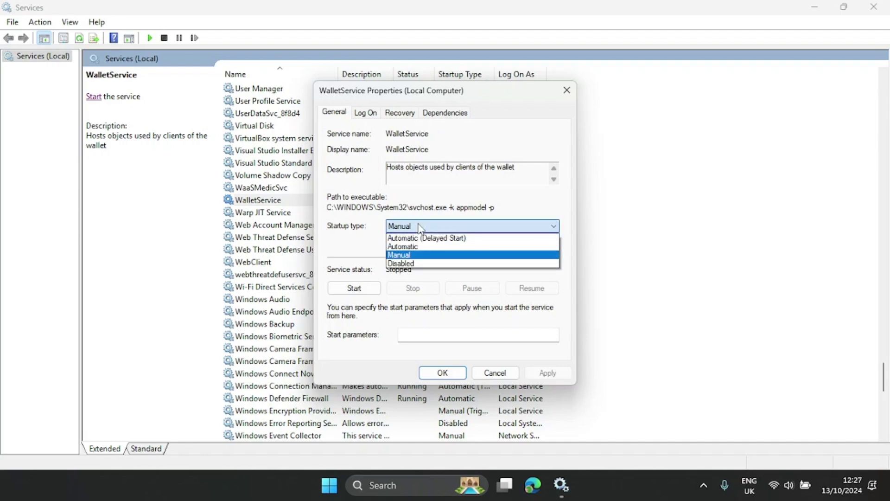
click(430, 264)
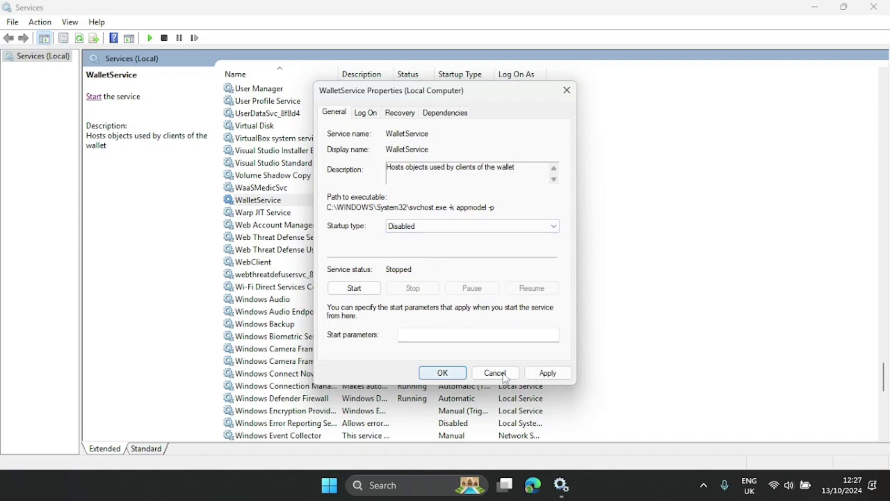
click(534, 374)
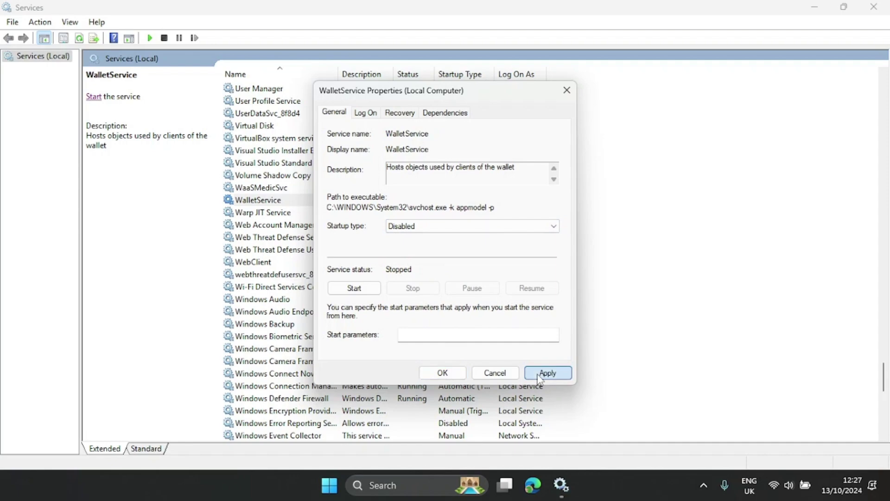
click(443, 373)
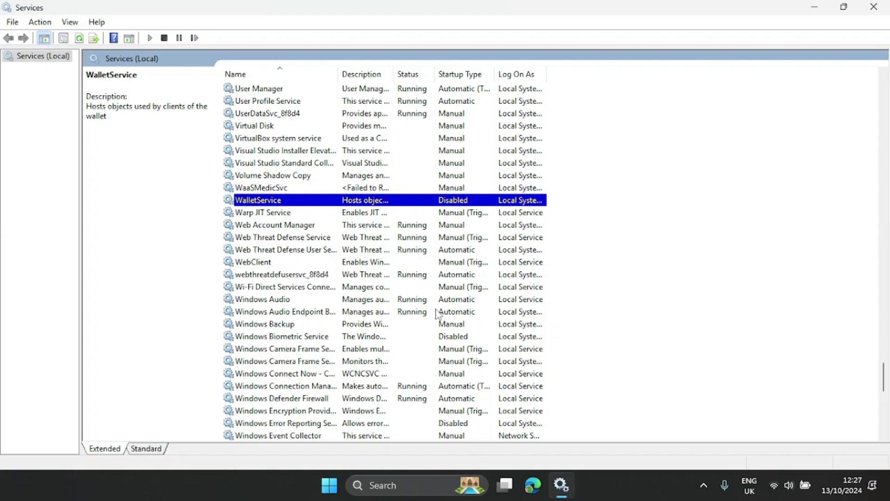
scroll(376, 353, down, 12)
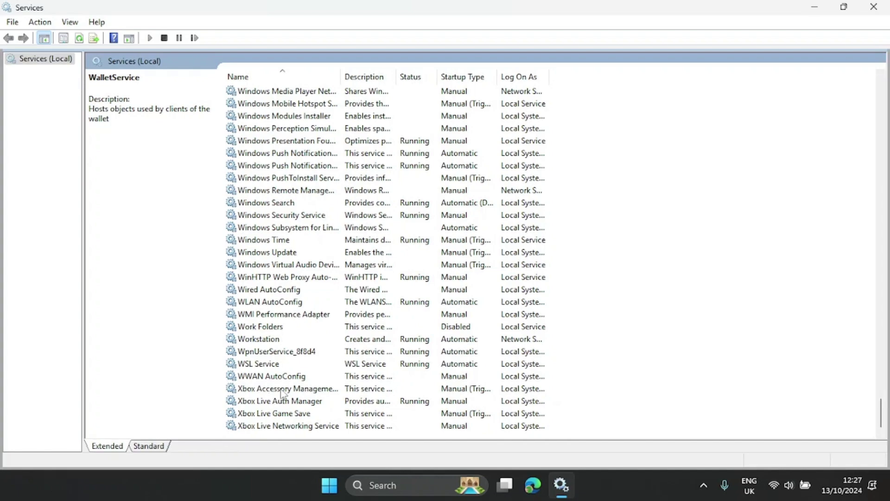
- Set Xbox Accessory Management Service's startup type to Disabled and apply it
click(388, 392)
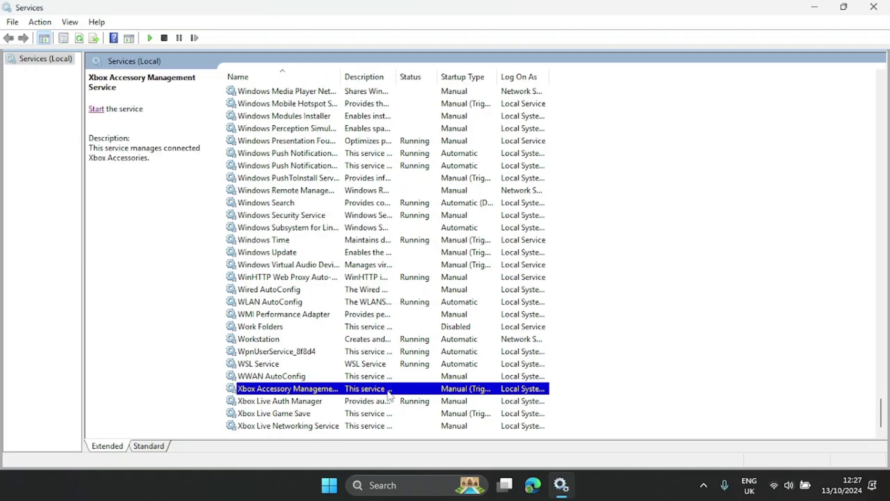
click(412, 403)
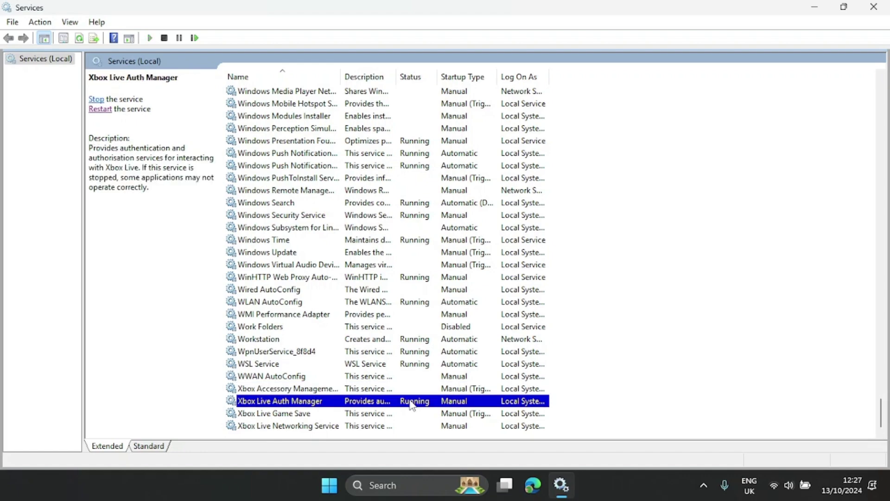
double_click(421, 389)
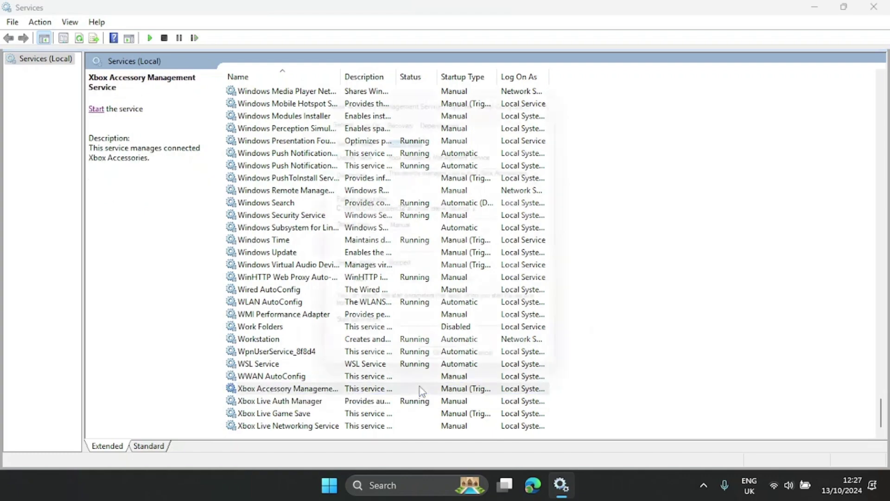
click(475, 226)
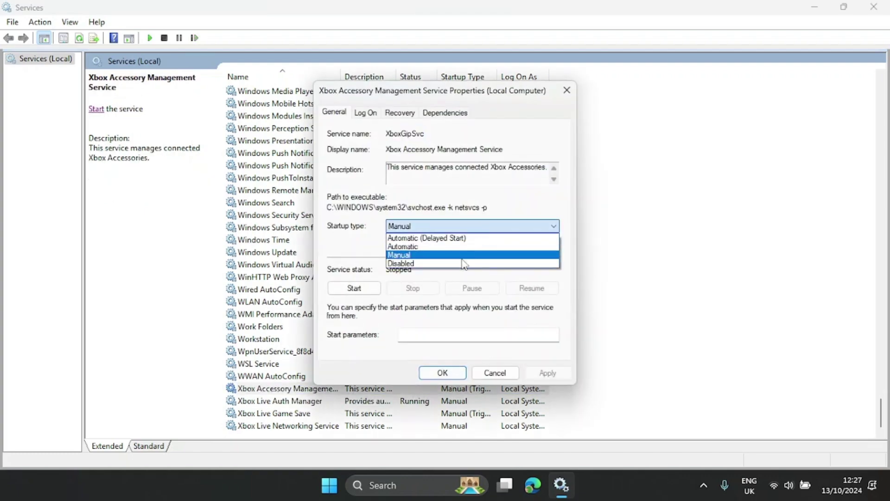
click(464, 265)
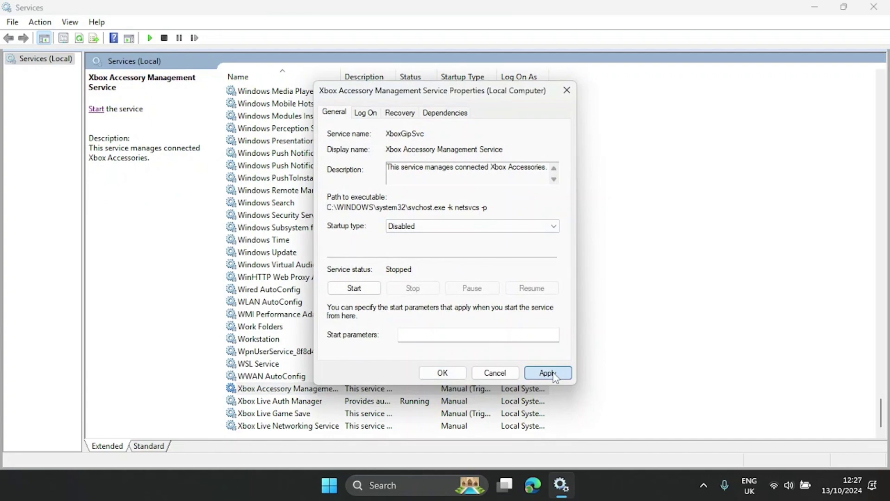
click(550, 373)
click(443, 373)
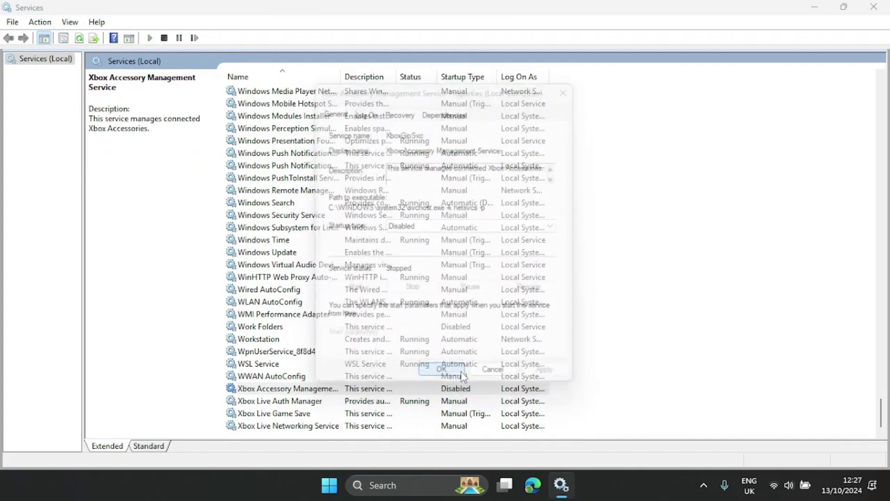
- Disable Xbox Live Auth Manager's startup and stop the running service
click(431, 402)
double_click(432, 401)
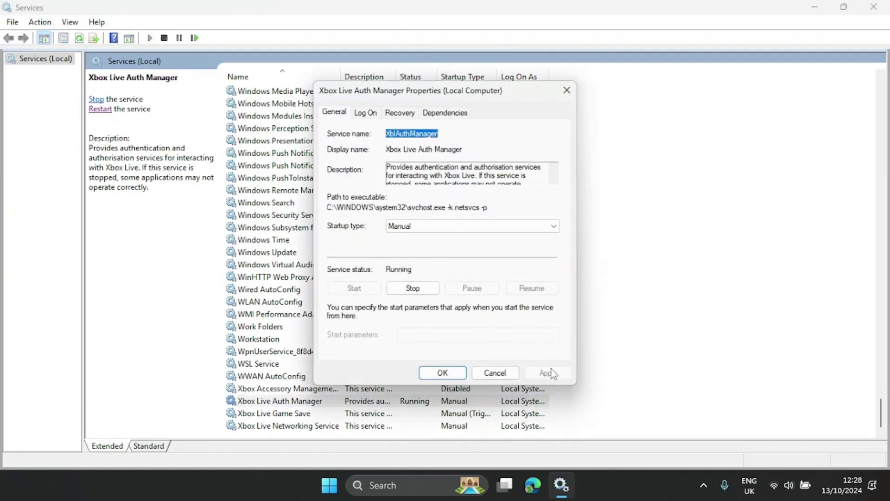
click(528, 227)
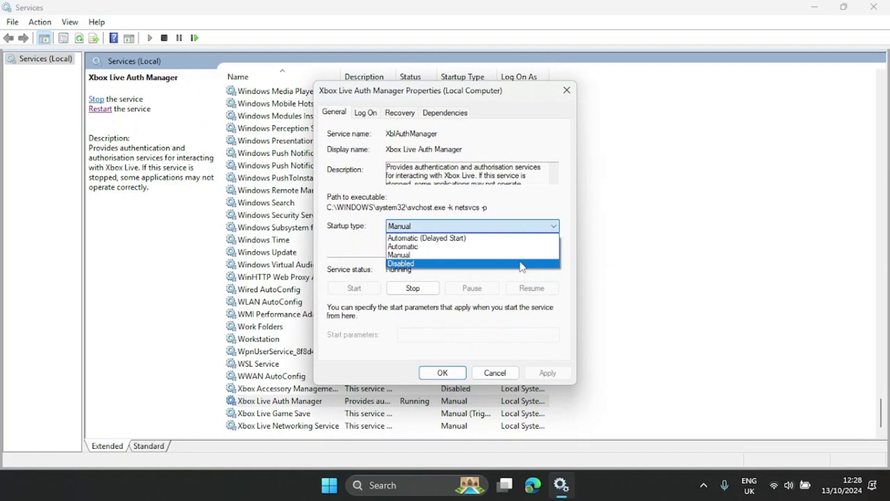
click(523, 266)
click(550, 373)
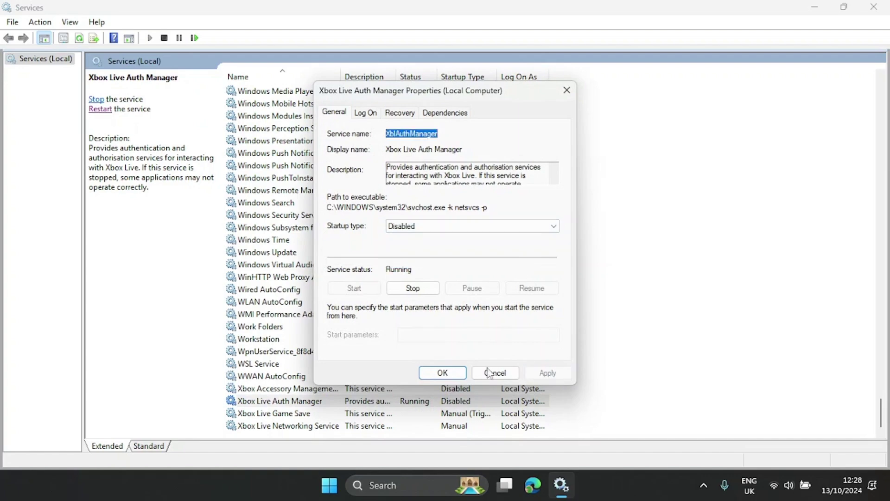
click(442, 373)
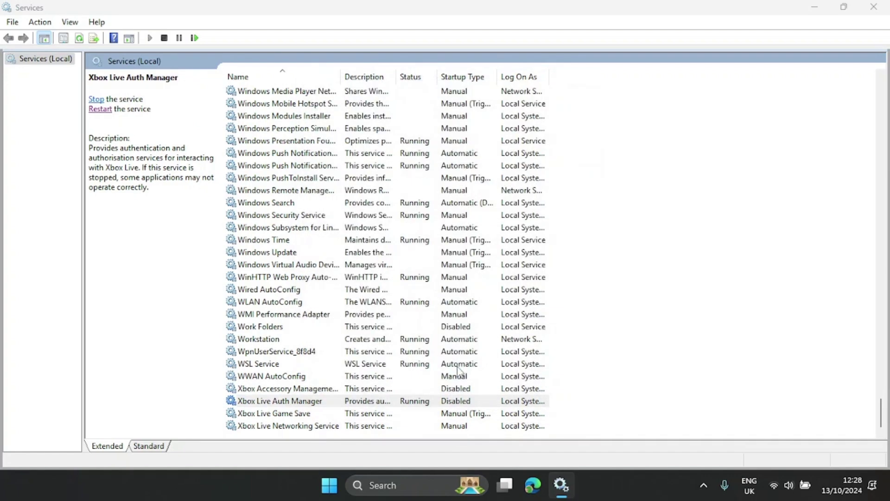
double_click(429, 402)
click(413, 288)
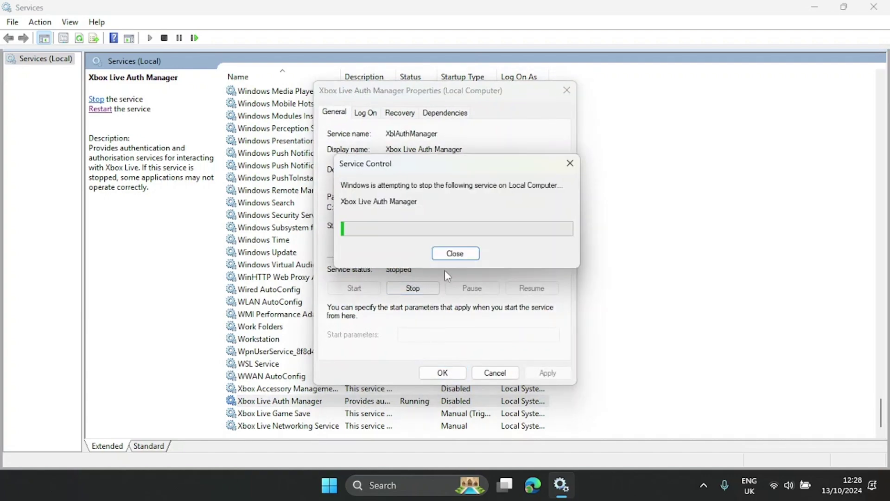
click(453, 372)
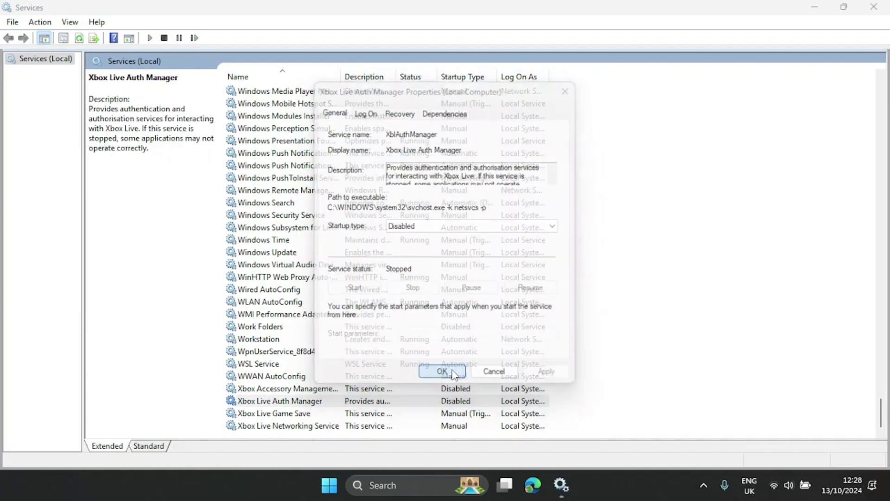
- Set Xbox Live Game Save's startup type to Disabled and apply it
double_click(404, 413)
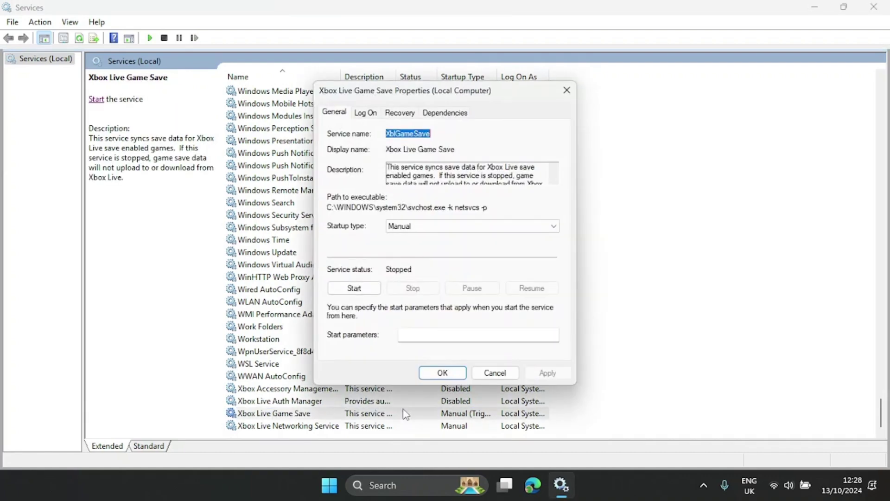
click(471, 226)
click(463, 263)
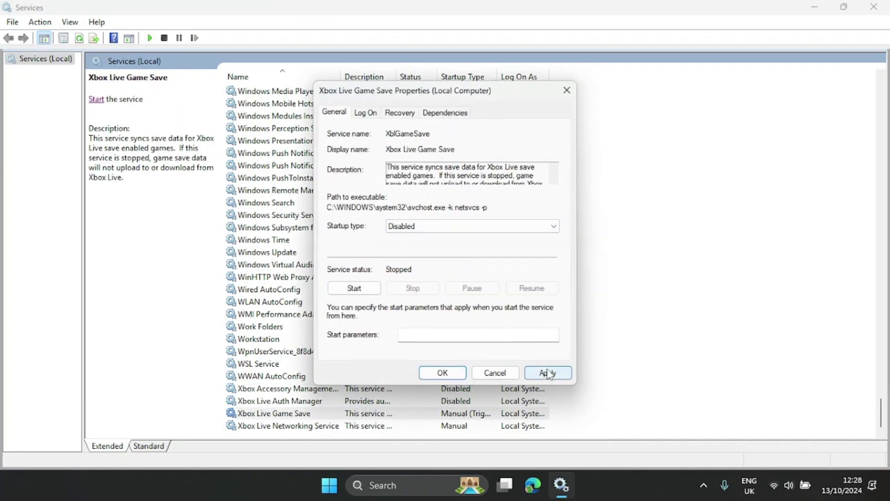
click(546, 372)
click(443, 372)
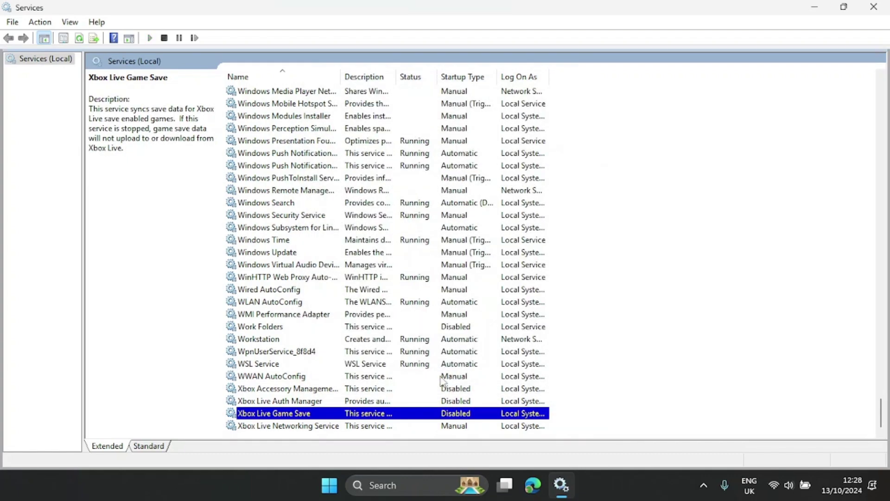
- Set Xbox Live Networking Service's startup type to Disabled and apply it
double_click(428, 427)
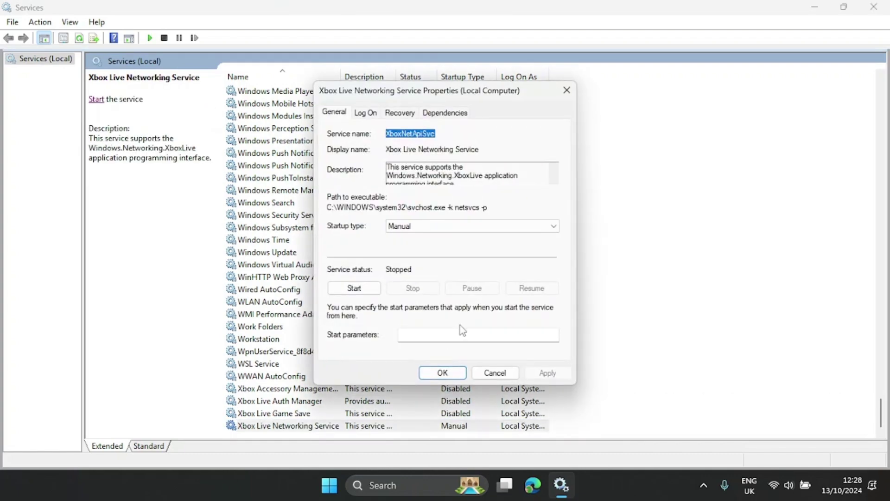
click(464, 226)
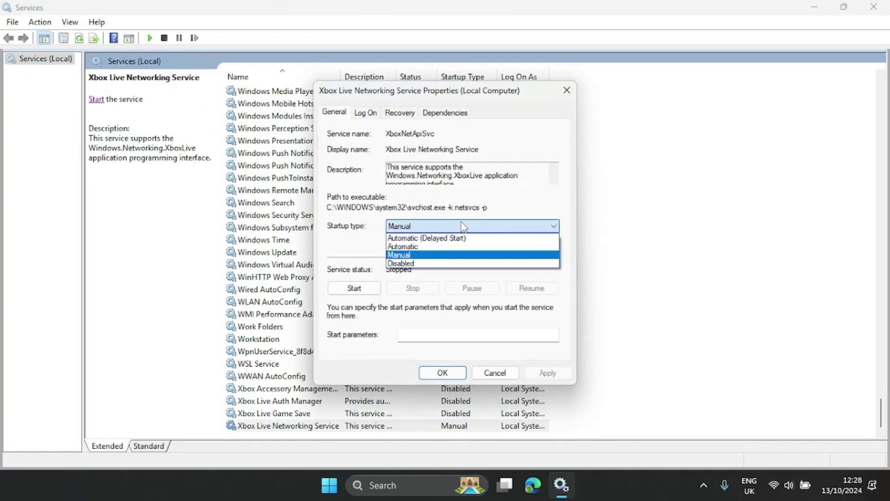
click(447, 263)
click(548, 373)
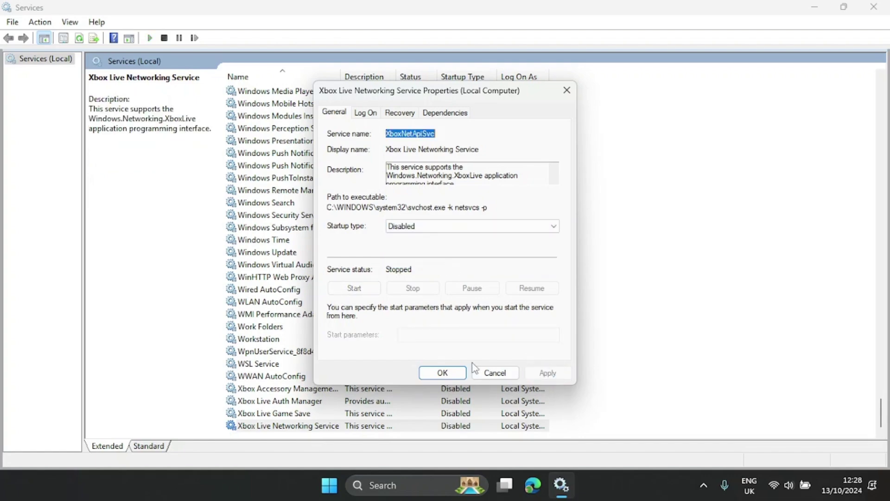